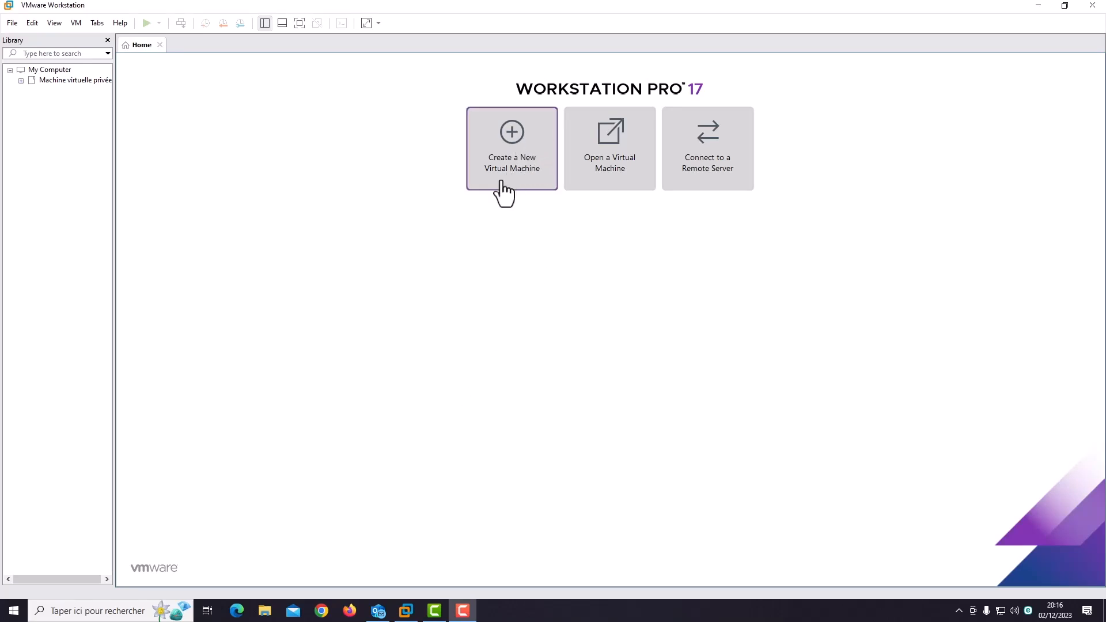
# Step: Start a new virtual machine with the Typical configuration and choose to install the operating system later
pyautogui.click(512, 138)
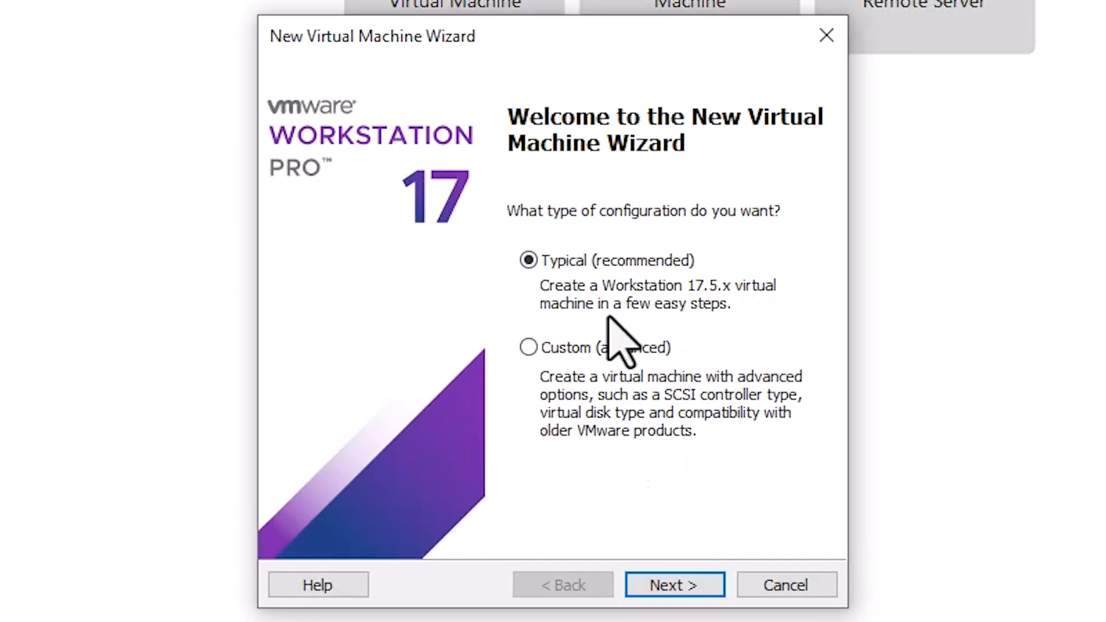
pyautogui.click(699, 585)
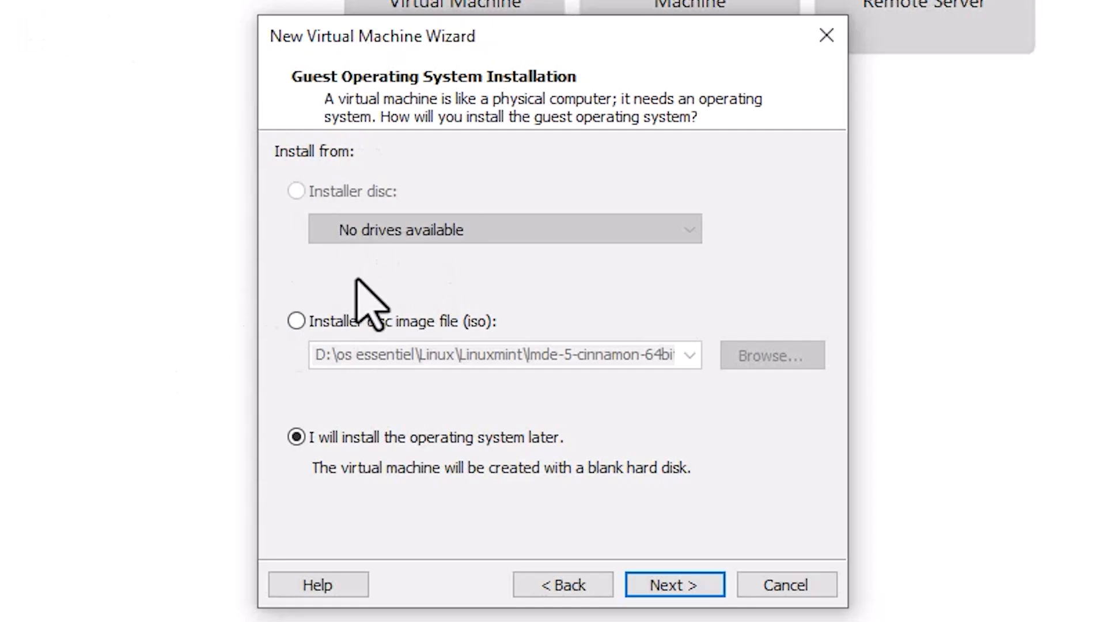
pyautogui.click(367, 324)
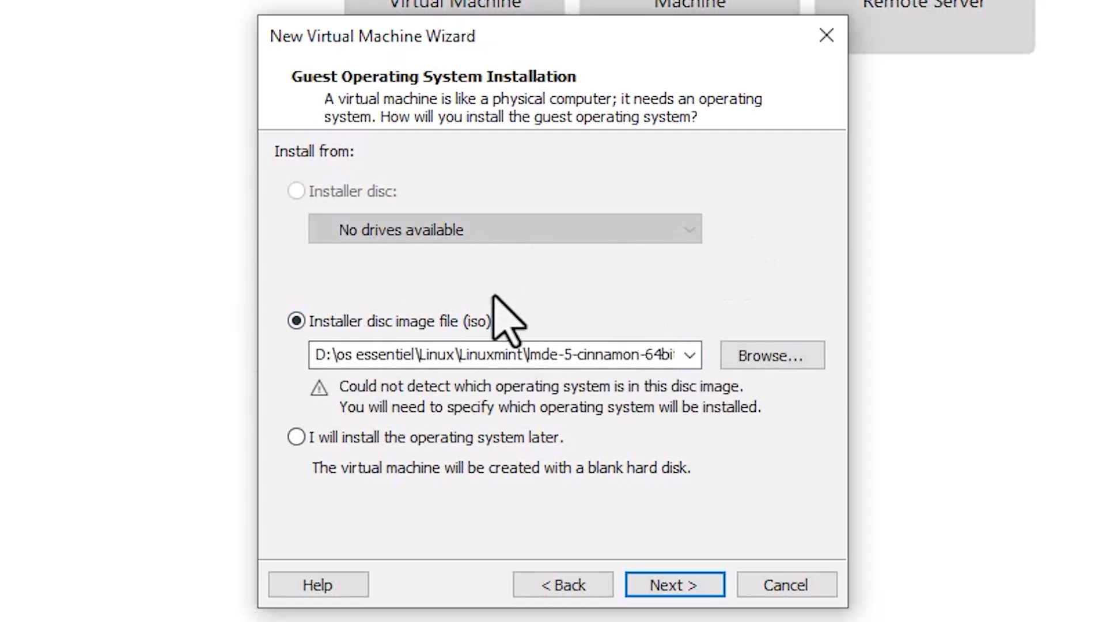
pyautogui.click(321, 439)
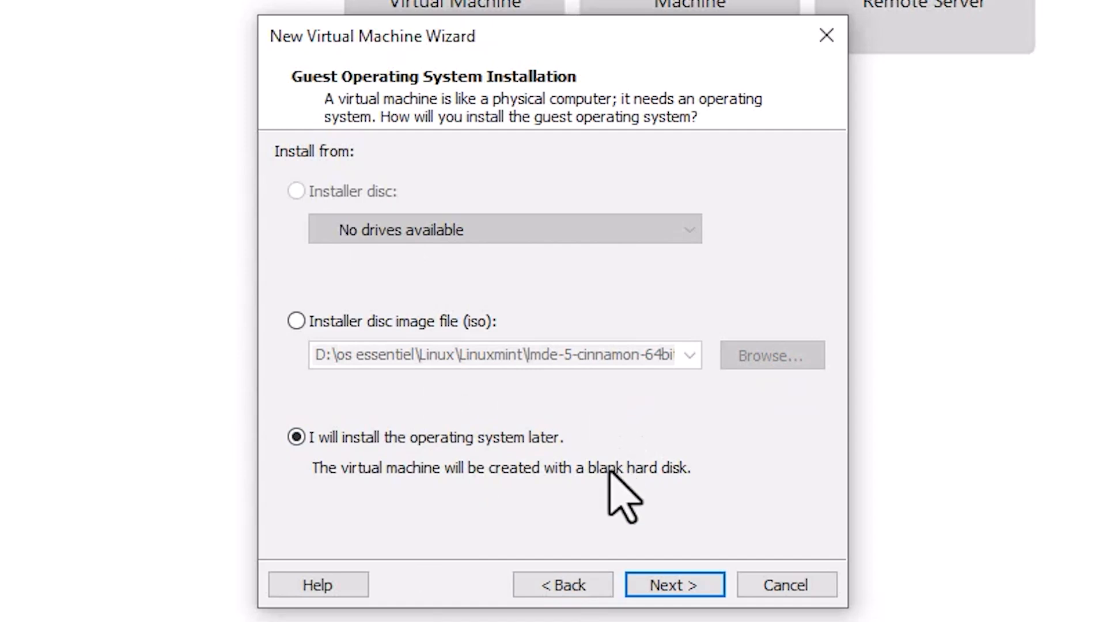
pyautogui.click(668, 586)
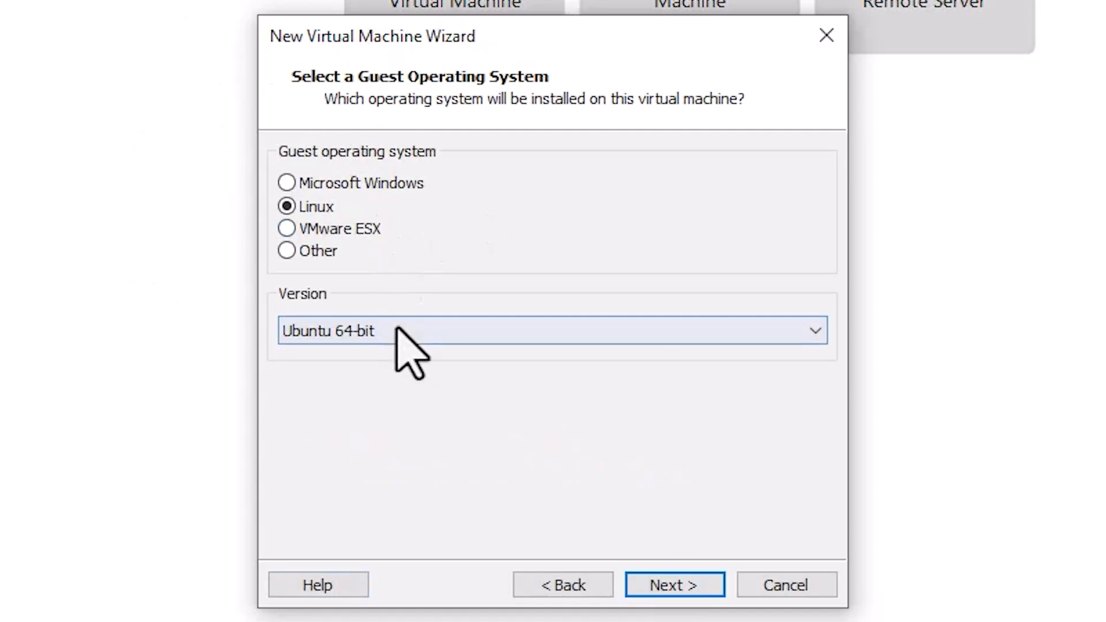
# Step: Choose Microsoft Windows as the guest operating system, with Windows XP Professional as its version
pyautogui.click(351, 180)
pyautogui.click(419, 335)
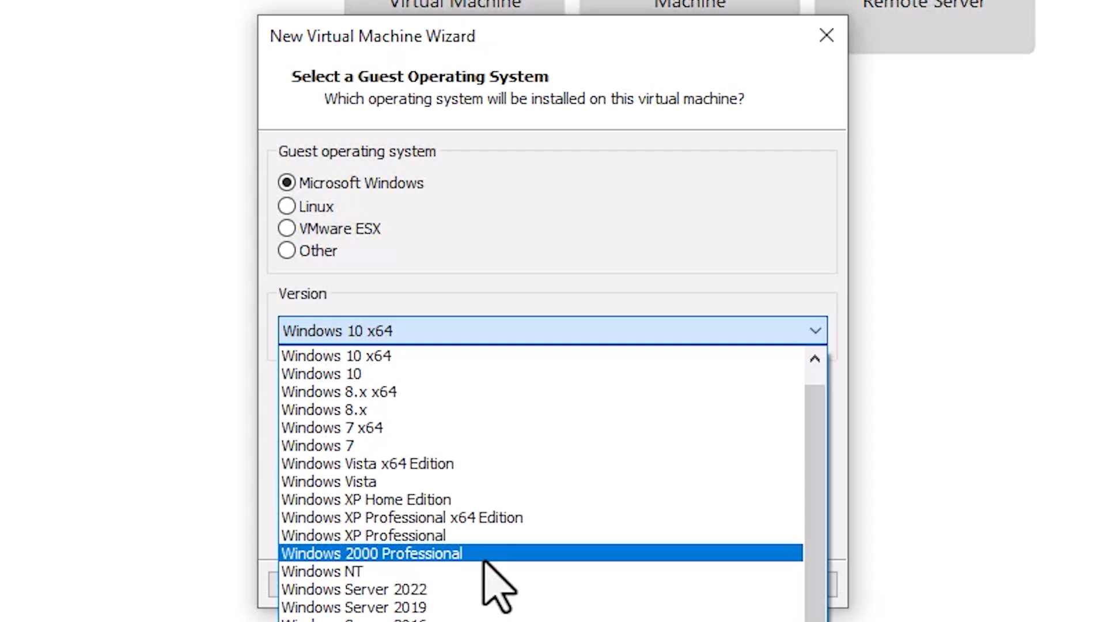
pyautogui.scroll(-1, 485, 562)
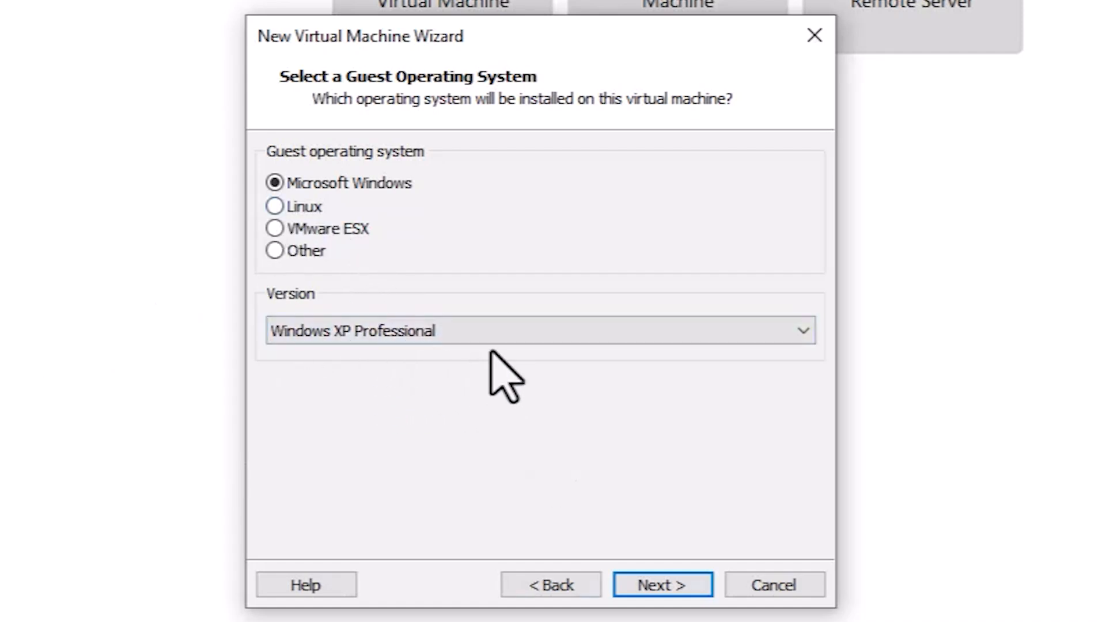
pyautogui.click(564, 340)
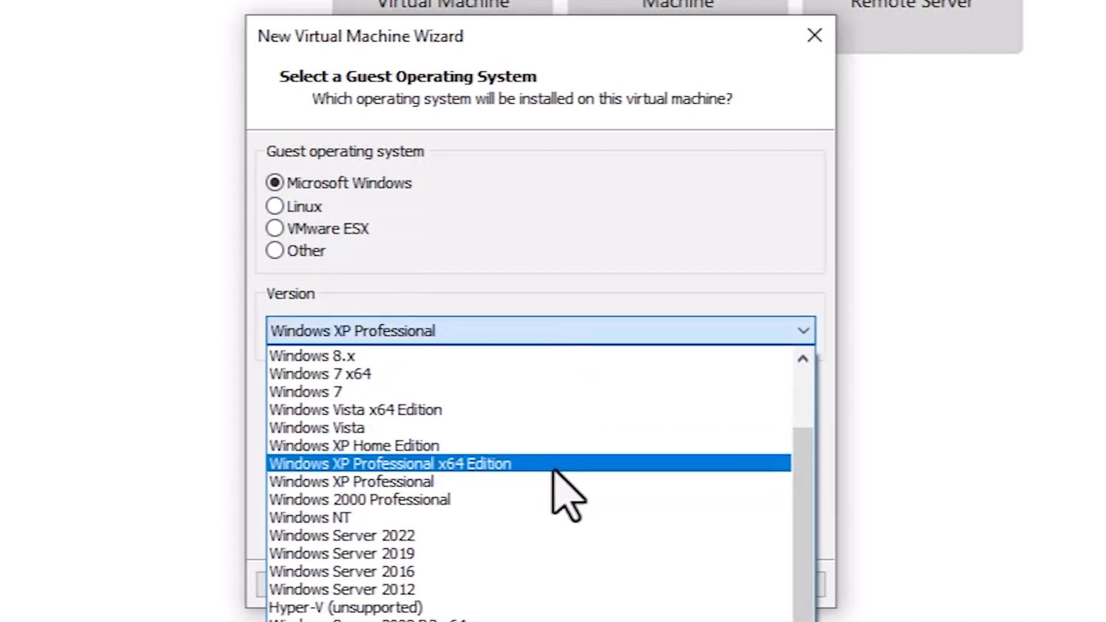
pyautogui.click(564, 493)
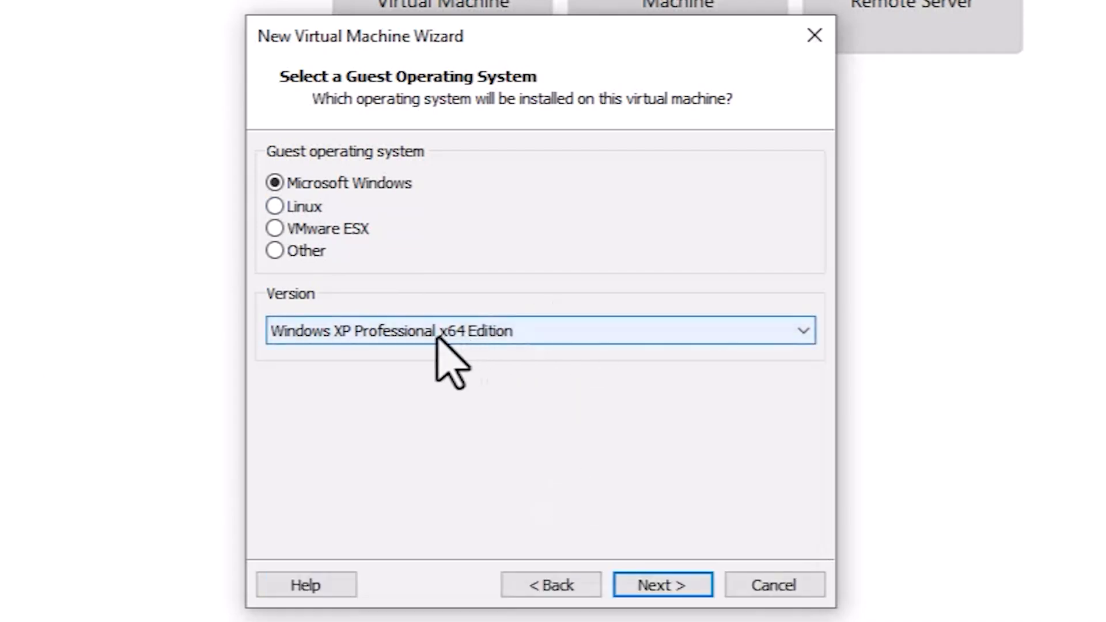
pyautogui.click(664, 586)
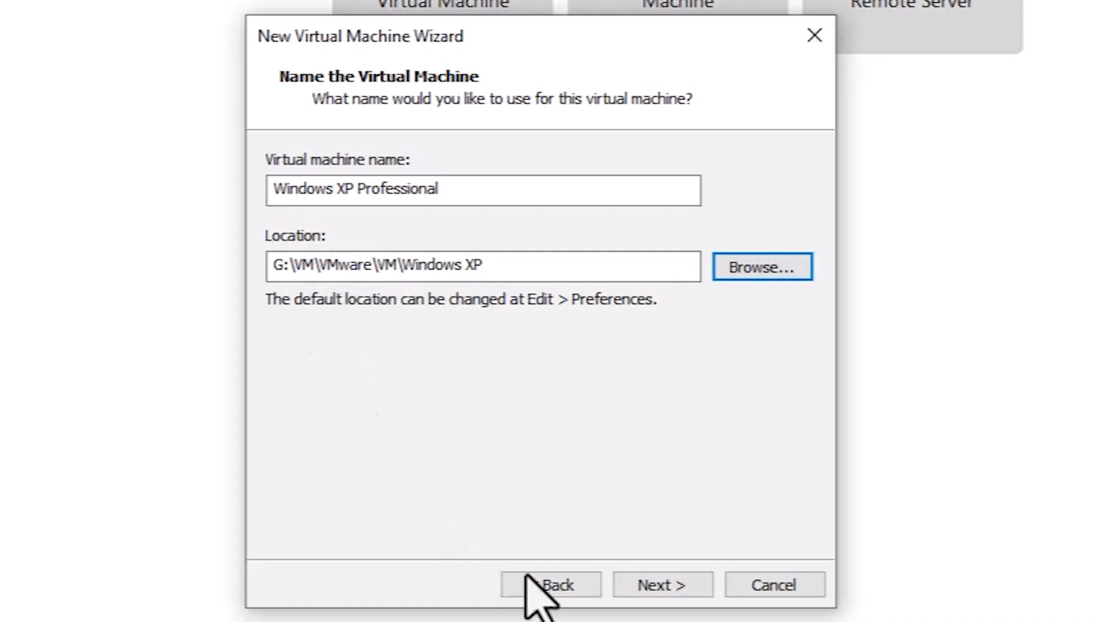
# Step: Accept the name Windows XP Professional and location G:\VM\VMware\VM\Windows XP, with a 40 GB disk split into multiple files
pyautogui.click(634, 583)
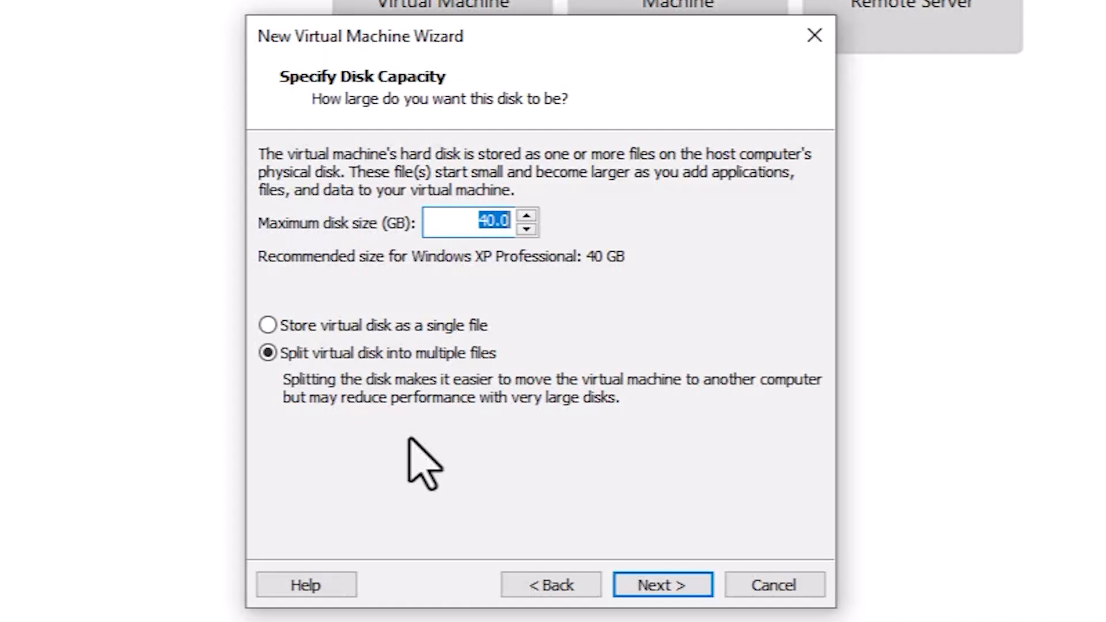
pyautogui.press('Return')
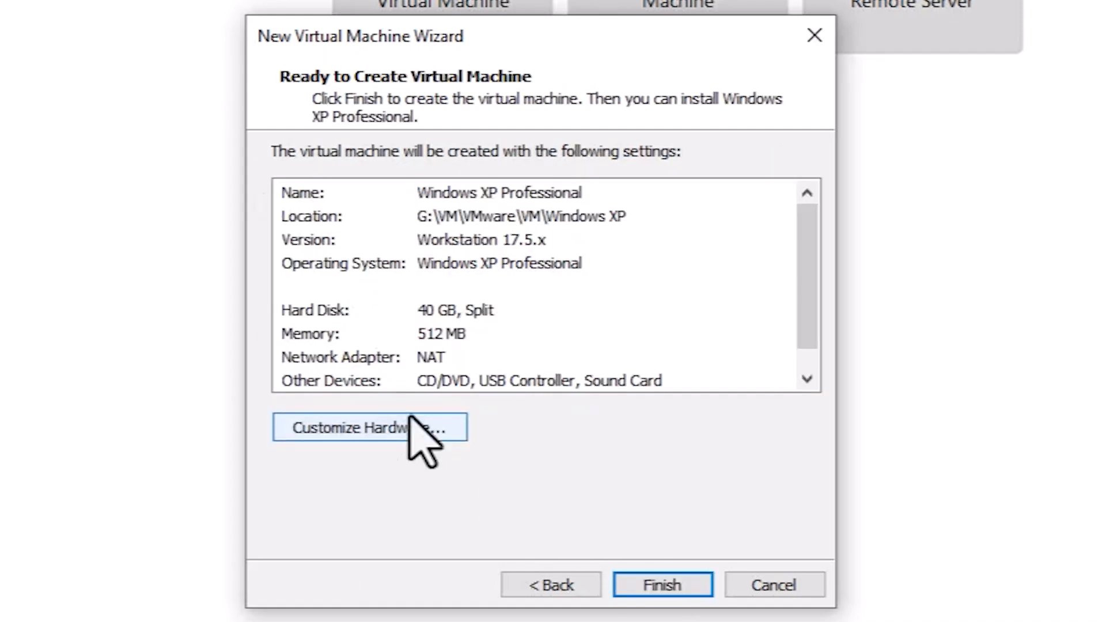
pyautogui.scroll(-1, 454, 240)
pyautogui.scroll(1, 455, 245)
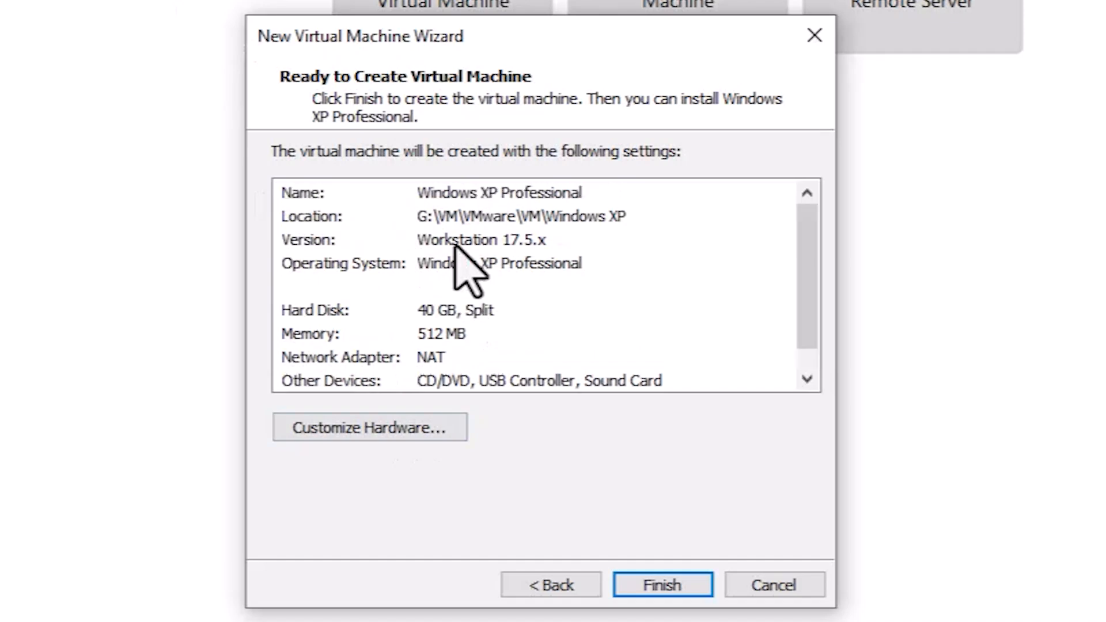
# Step: Customize the virtual machine's hardware with 2048 MB of memory and 2 processors
pyautogui.click(346, 424)
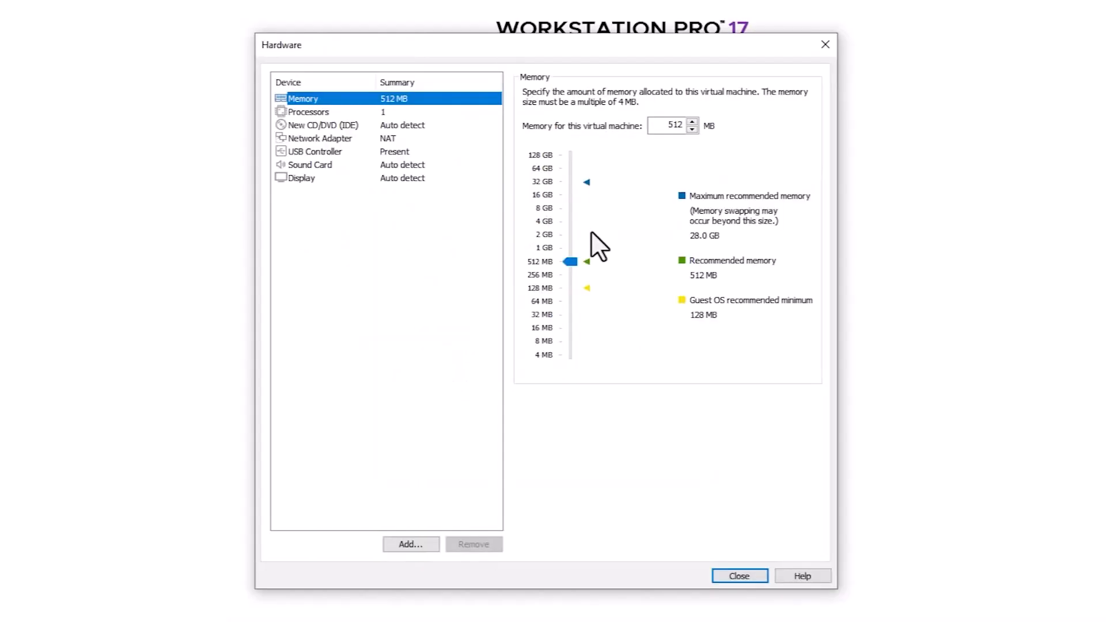
pyautogui.click(542, 235)
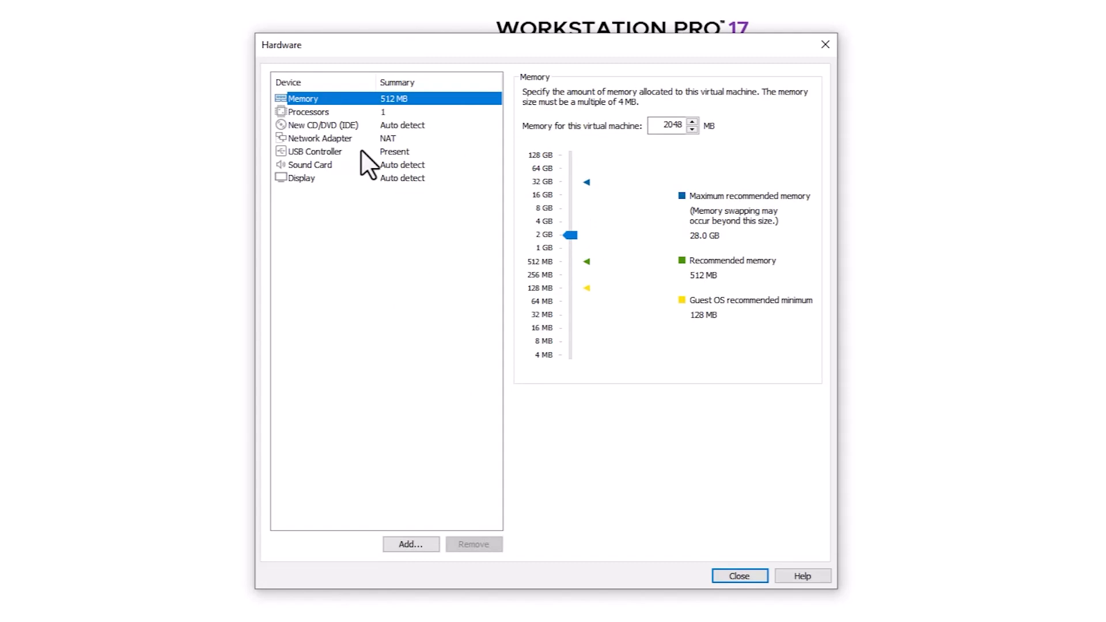
pyautogui.click(404, 113)
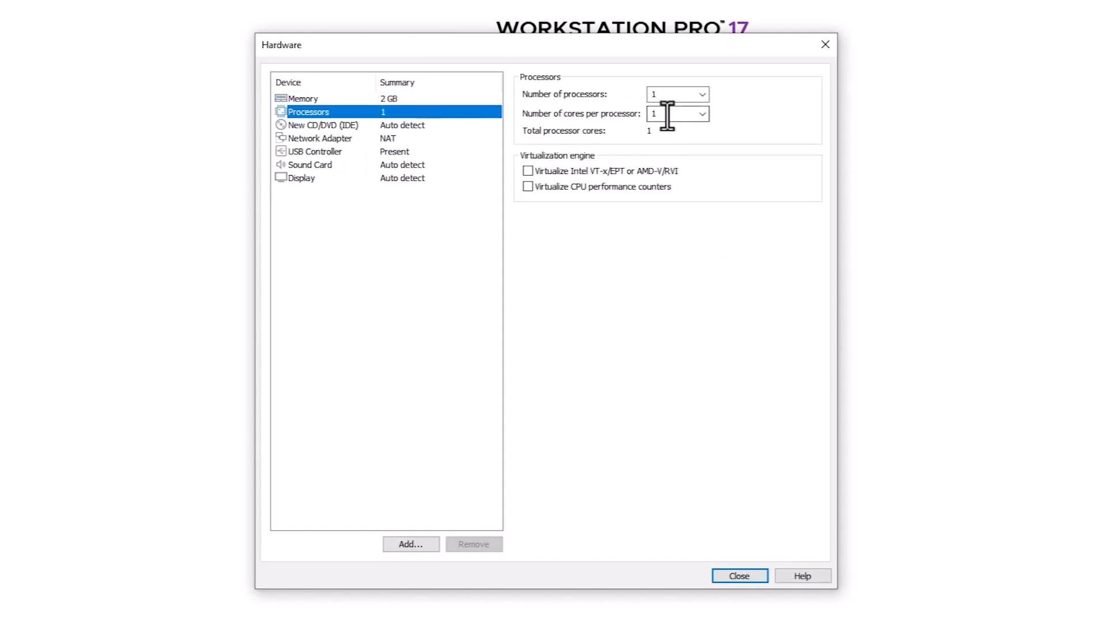
pyautogui.click(703, 94)
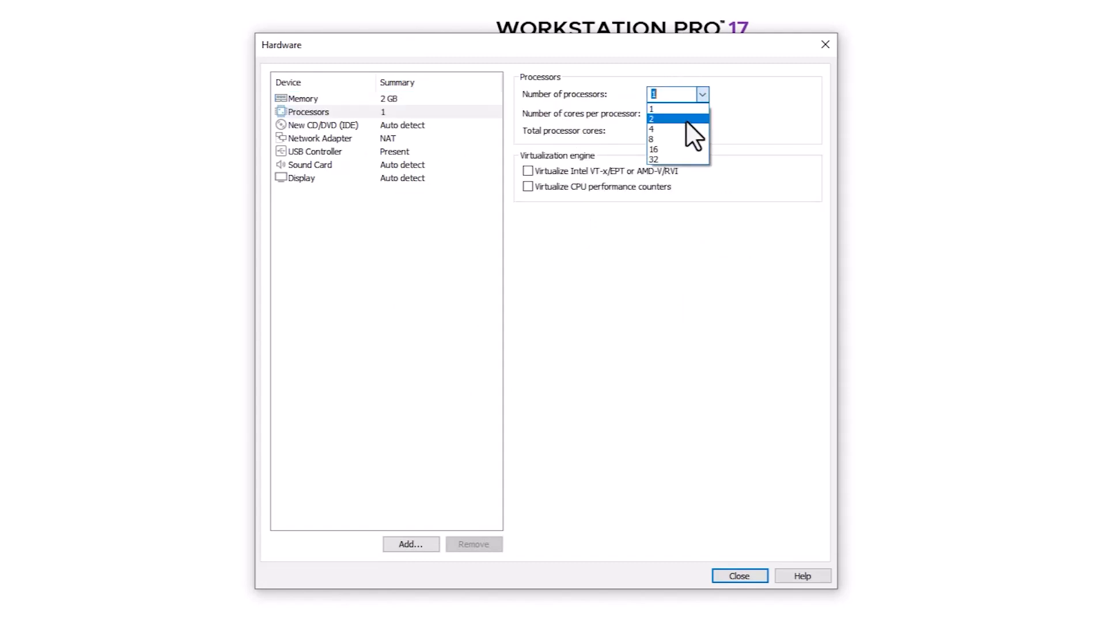
pyautogui.click(686, 120)
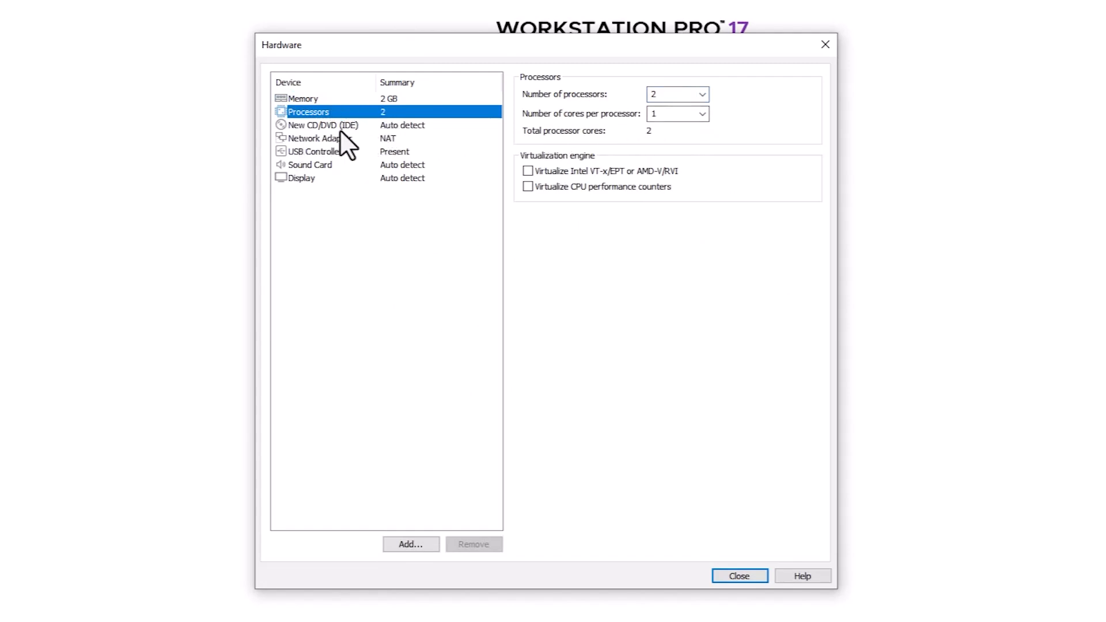
# Step: Attach the windowsXPProsp3 ISO image to the CD/DVD drive and finish creating the virtual machine
pyautogui.click(340, 126)
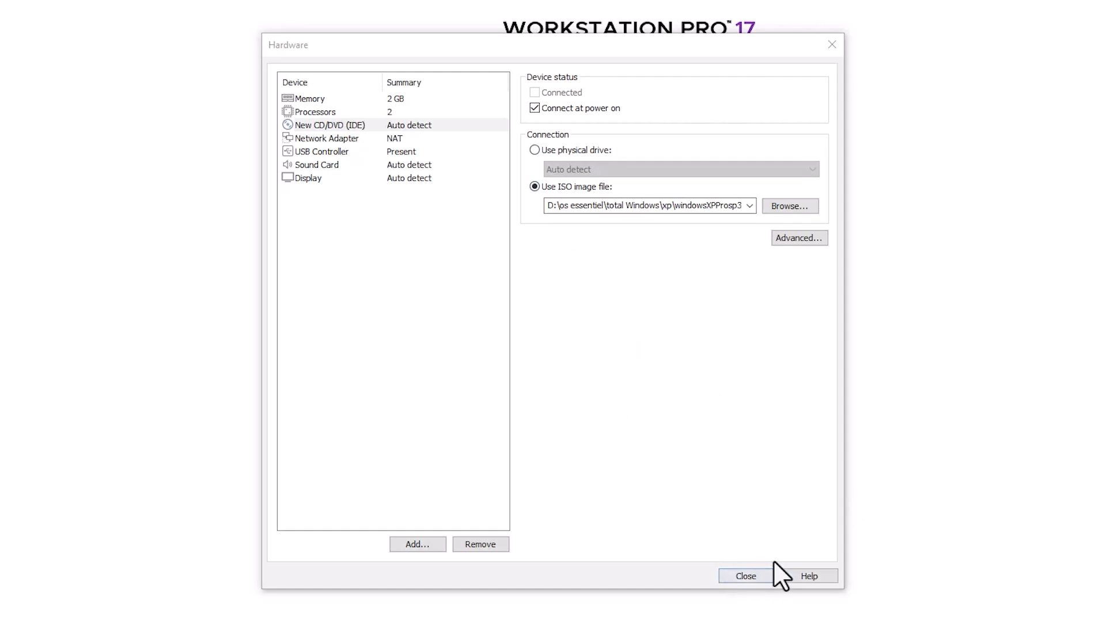
pyautogui.click(749, 576)
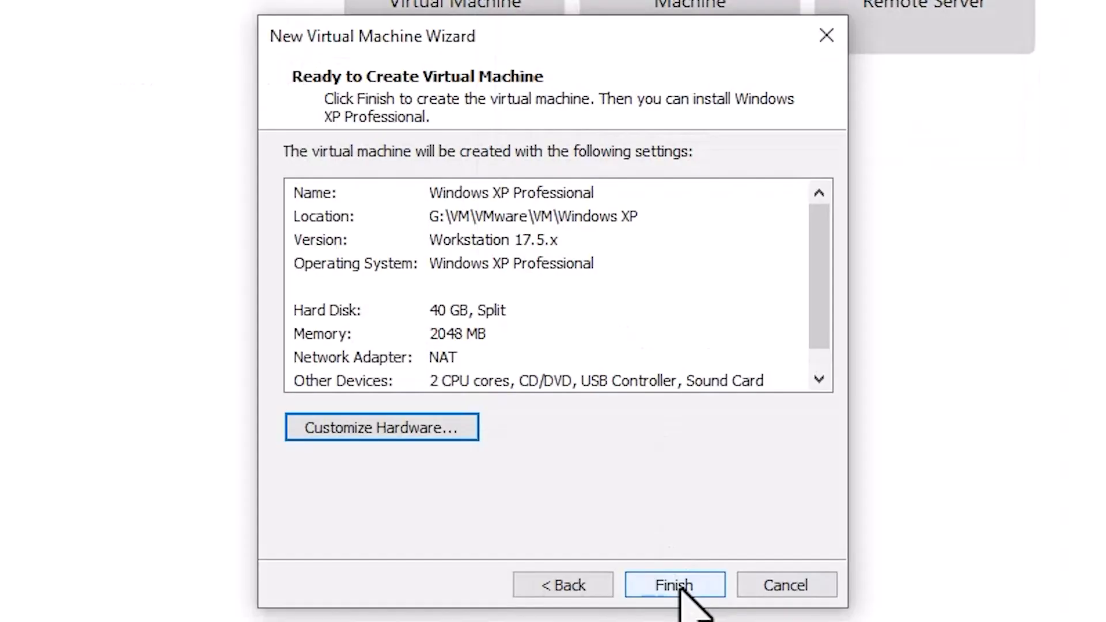
pyautogui.click(680, 589)
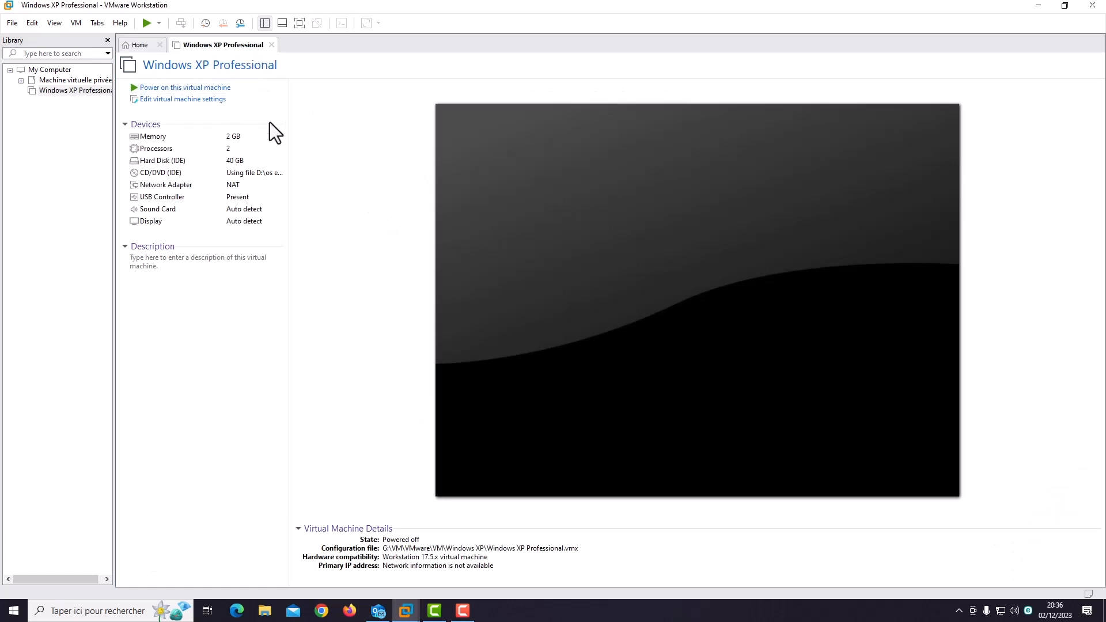
# Step: Power on the virtual machine and install Windows XP on the unpartitioned space, formatting it with NTFS
pyautogui.press('F9')
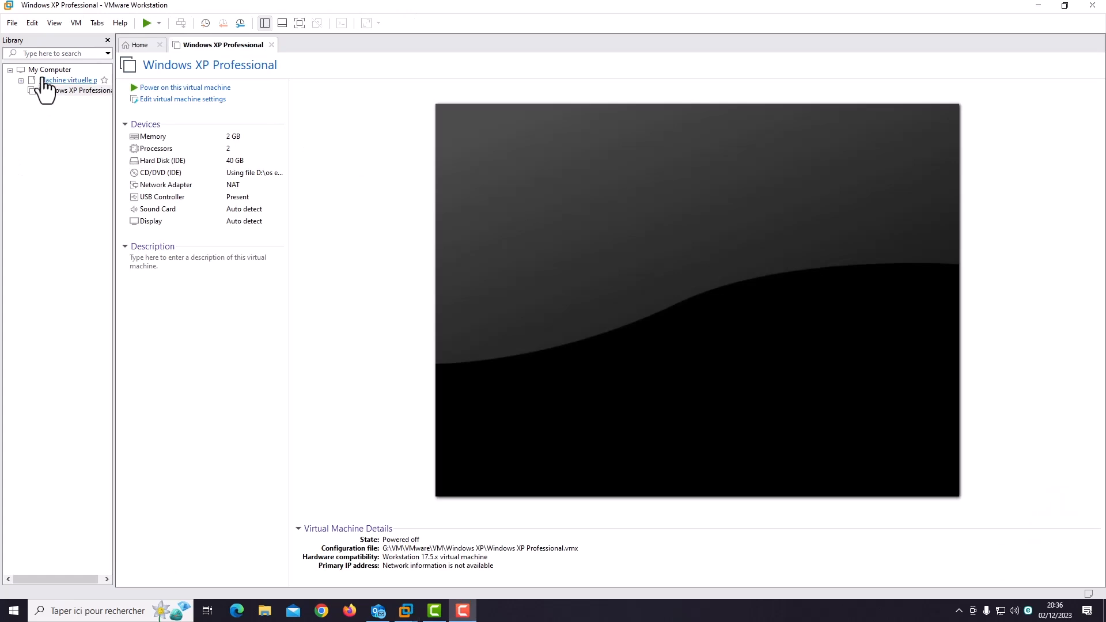
pyautogui.click(165, 91)
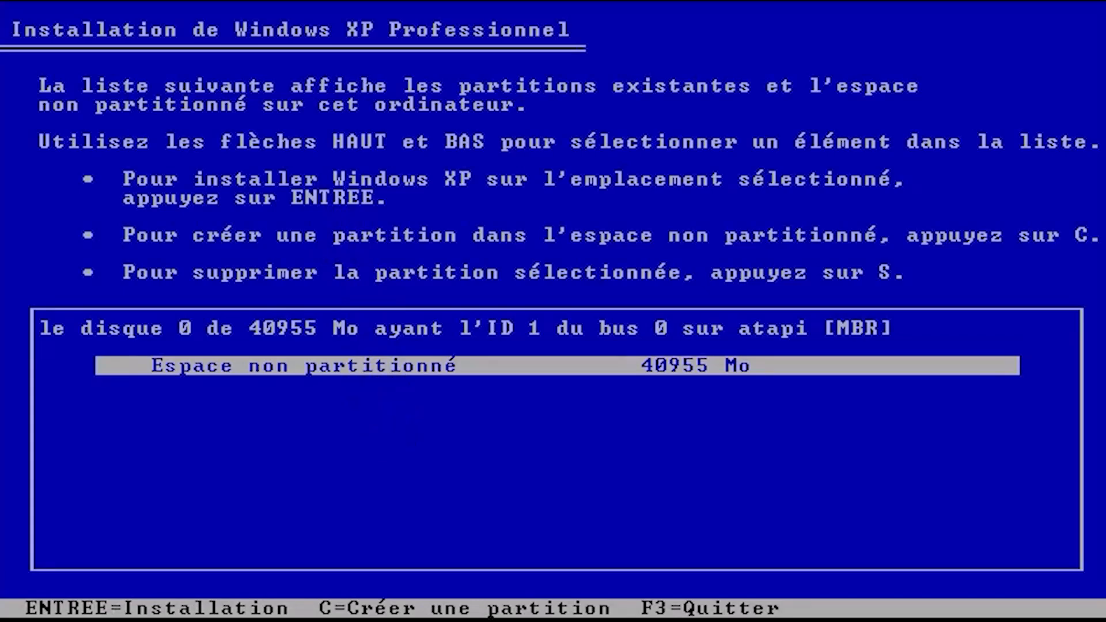
pyautogui.press('Return')
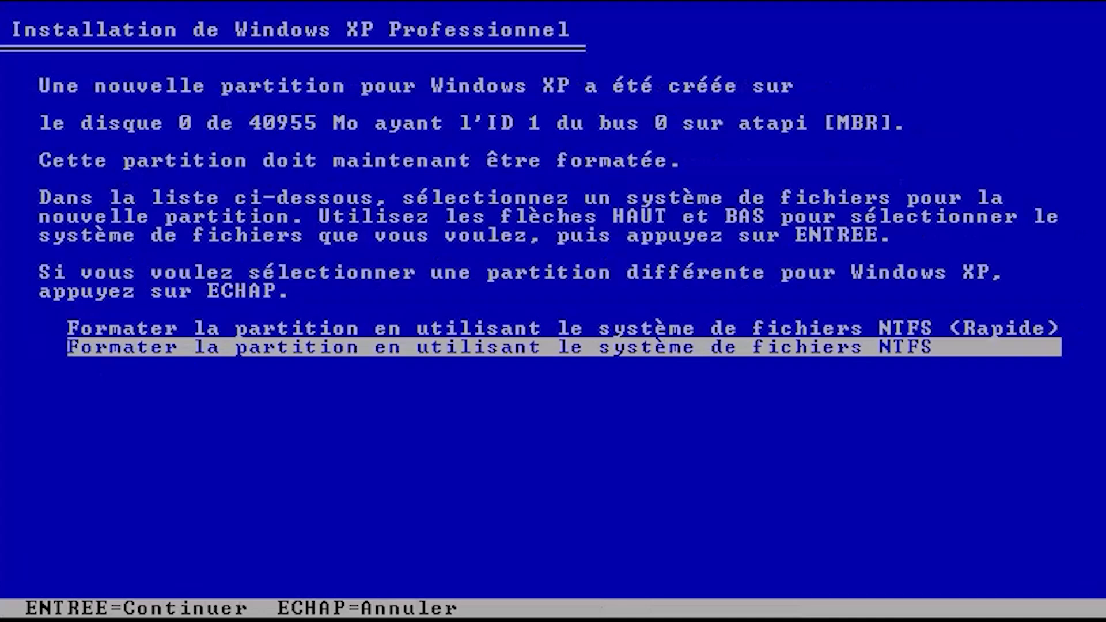
pyautogui.press('Return')
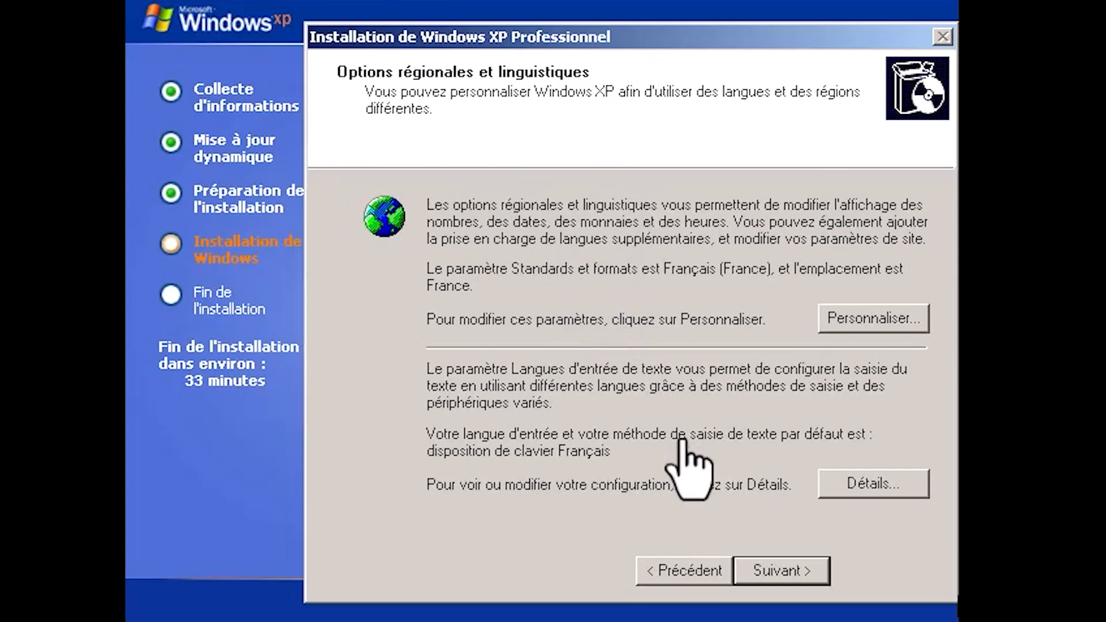
# Step: Accept the French regional and language settings, and enter the owner's name for the Windows XP personalization
pyautogui.click(760, 577)
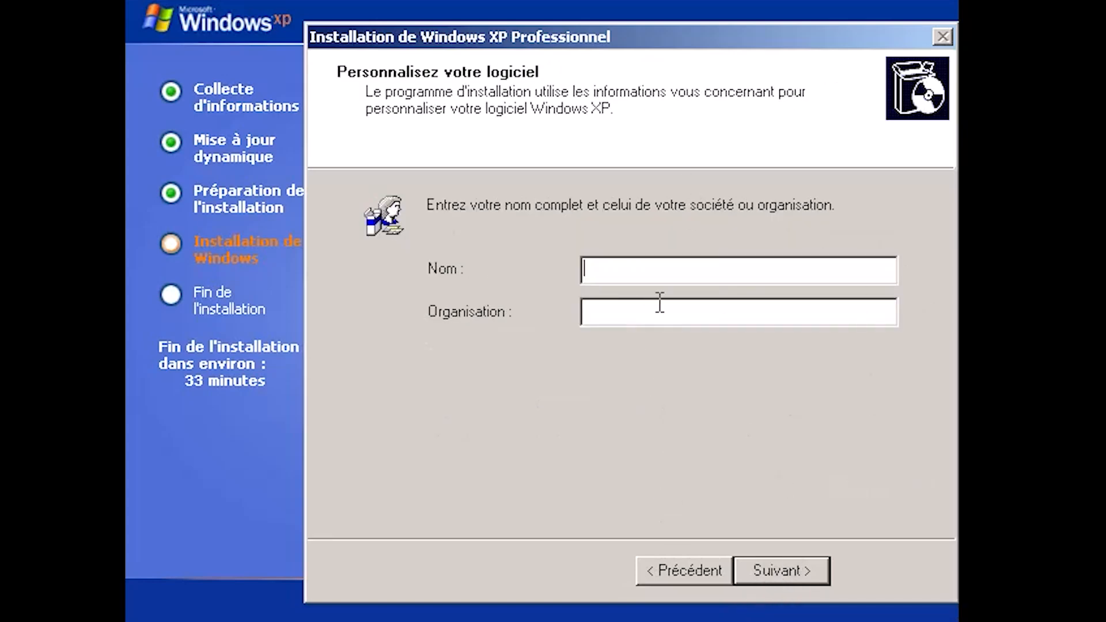
pyautogui.click(777, 567)
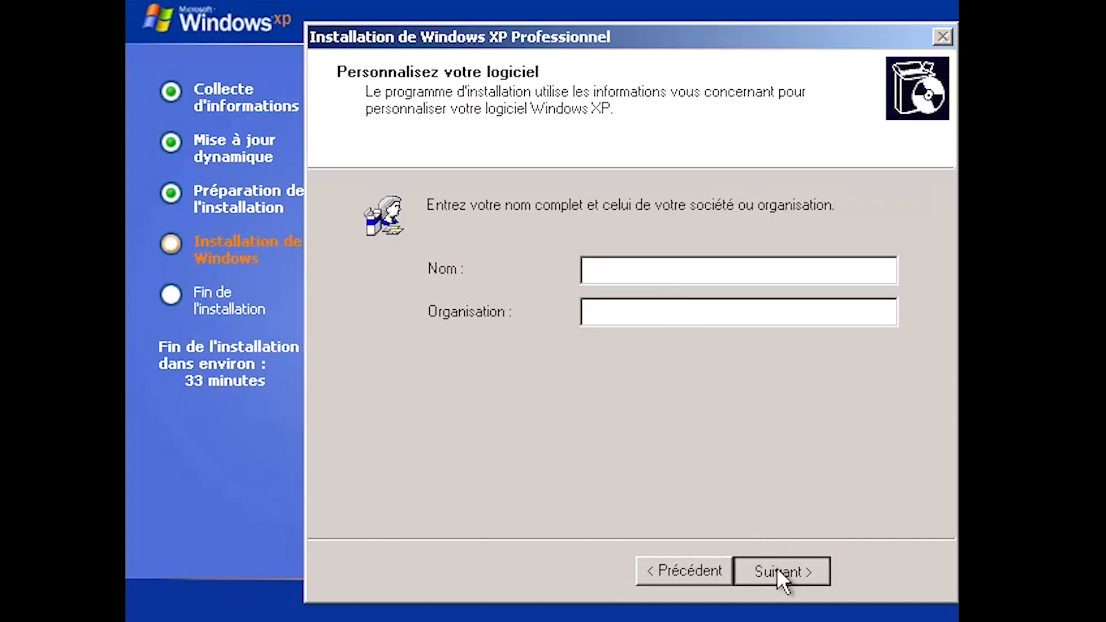
pyautogui.click(522, 381)
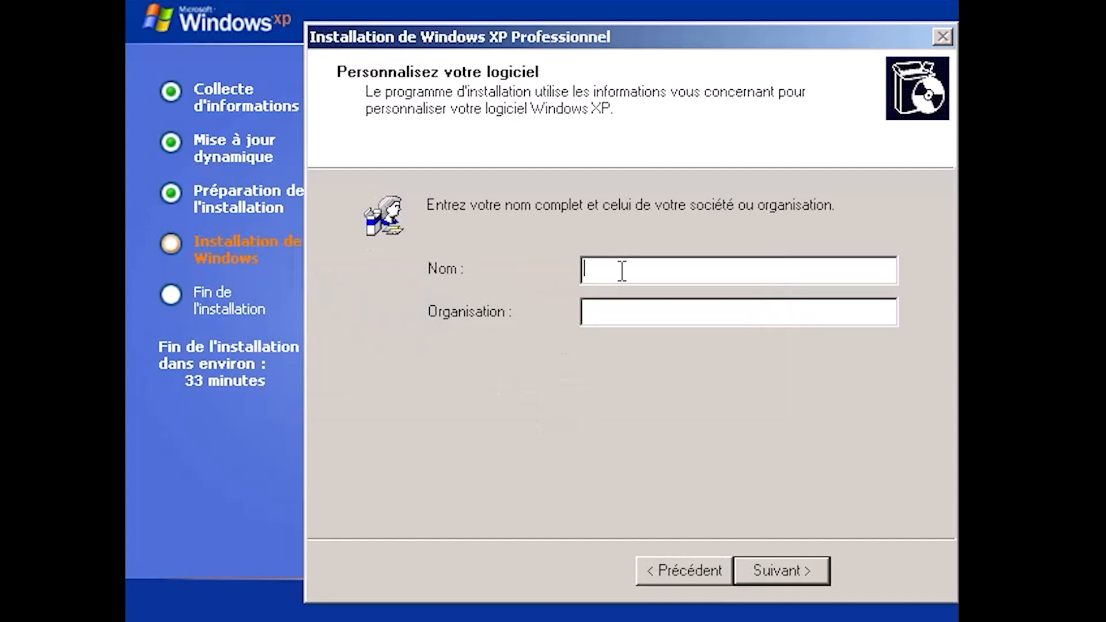
pyautogui.write('to')
pyautogui.press('BackSpace')
pyautogui.press('BackSpace')
pyautogui.write('toffo31_vm')
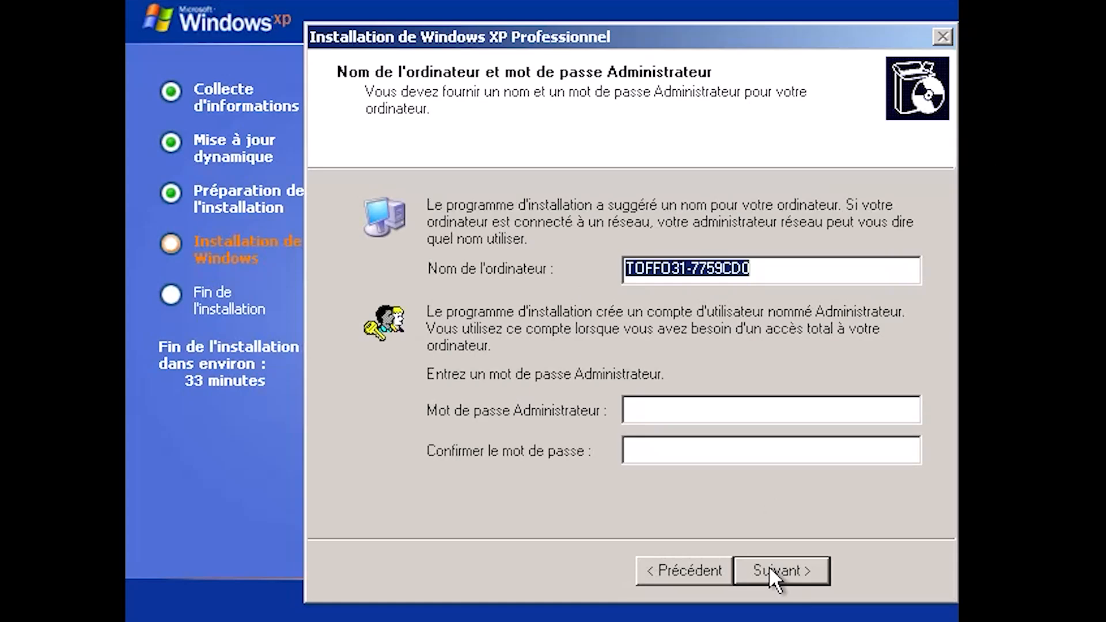
# Step: Accept the suggested computer name and date settings, and make the computer a member of the workgroup TOFFO
pyautogui.click(769, 566)
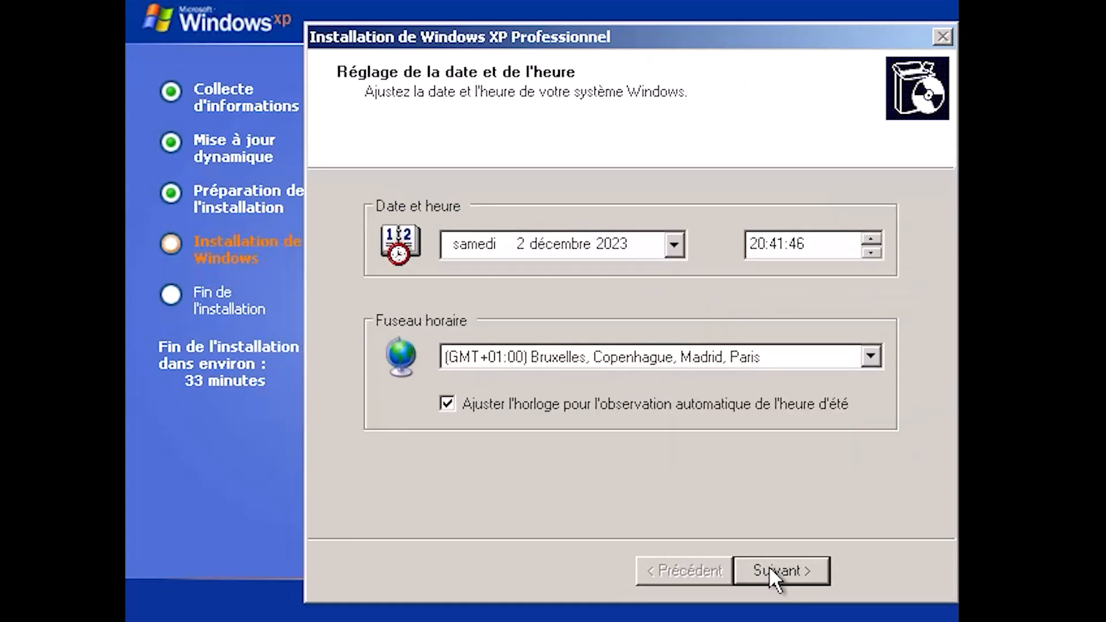
pyautogui.click(769, 566)
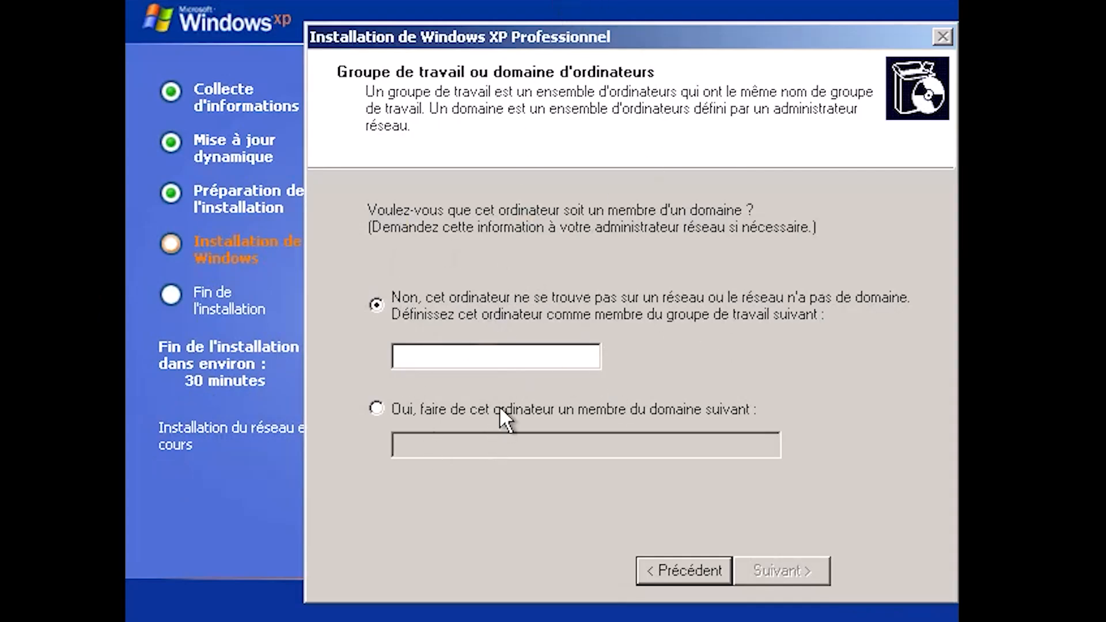
pyautogui.click(502, 346)
pyautogui.write('TOFFO')
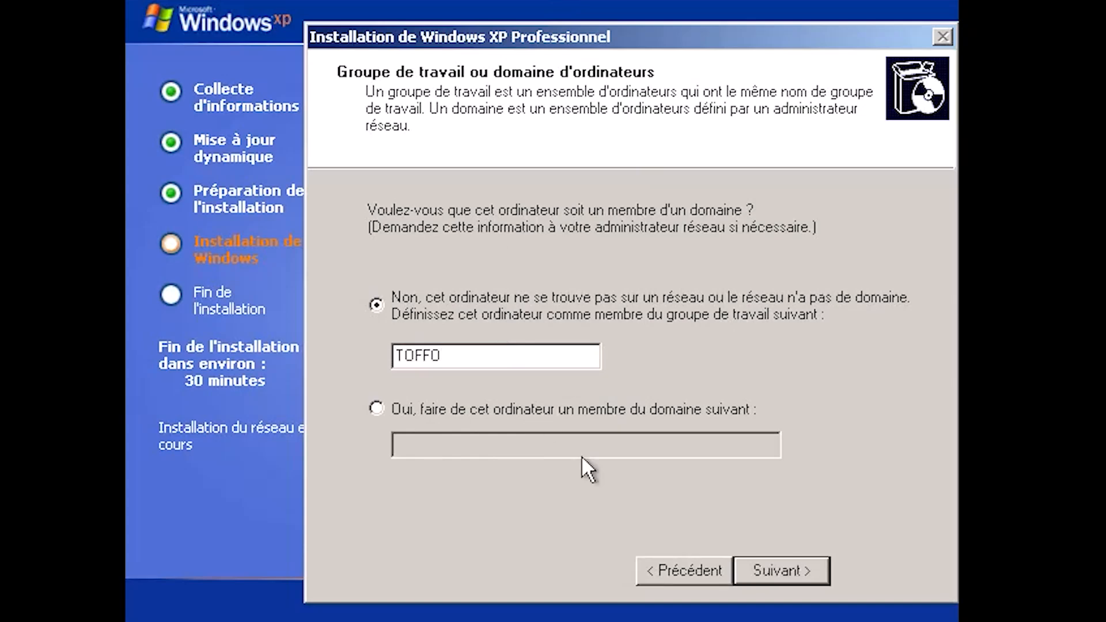
pyautogui.click(778, 569)
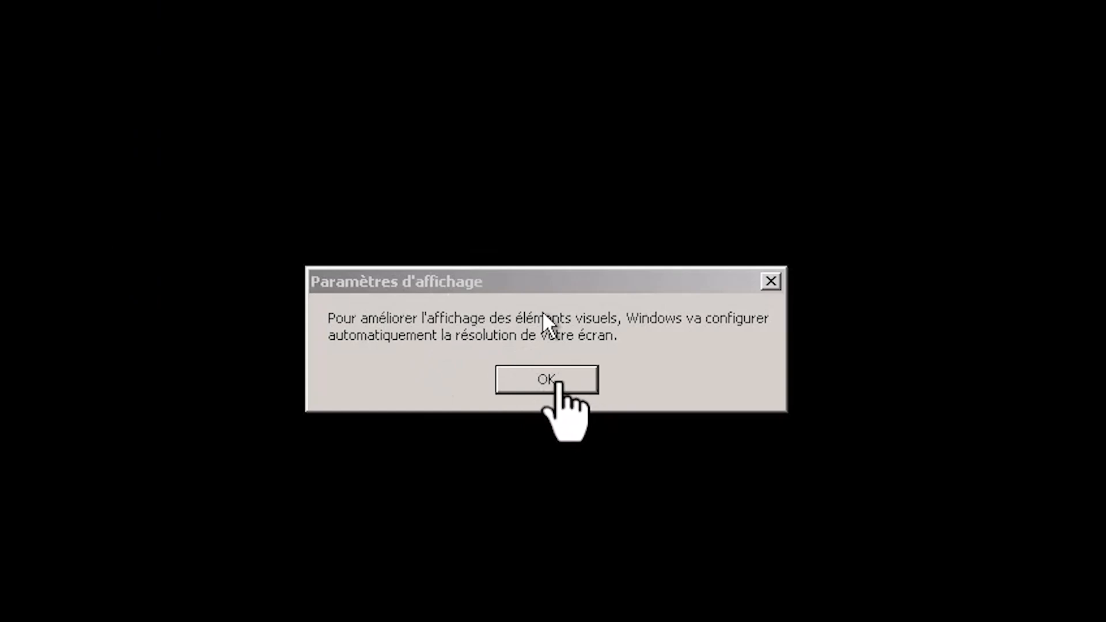
# Step: Accept the automatic screen resolution configuration and keep the new display resolution
pyautogui.click(559, 381)
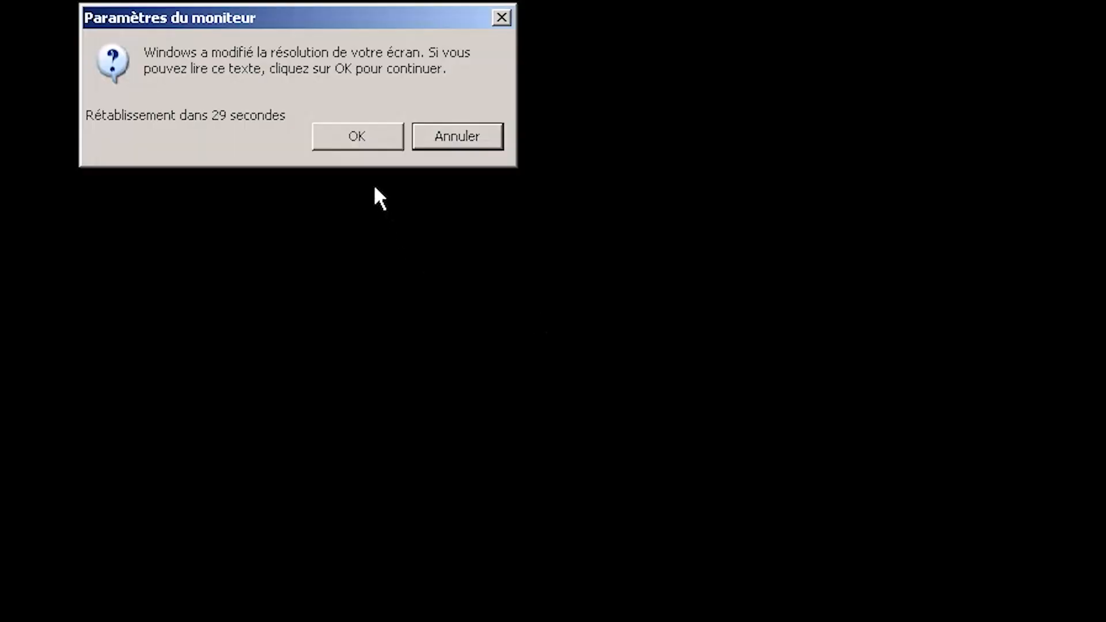
pyautogui.click(357, 136)
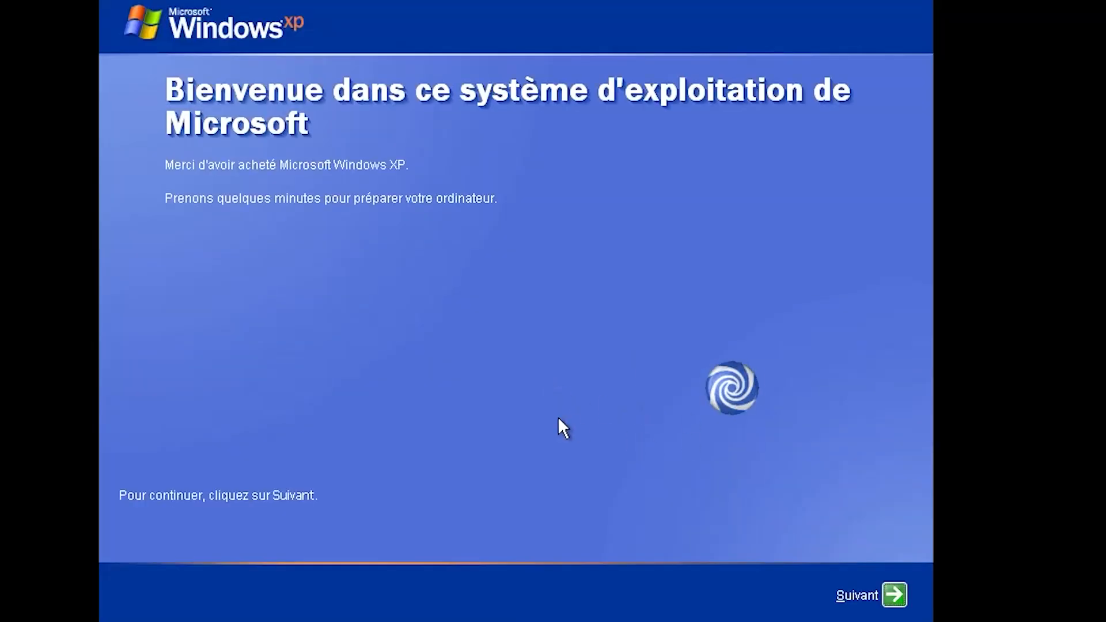
# Step: Postpone automatic updates with Pas maintenant and skip the Internet connectivity check in the Windows XP welcome setup
pyautogui.click(895, 596)
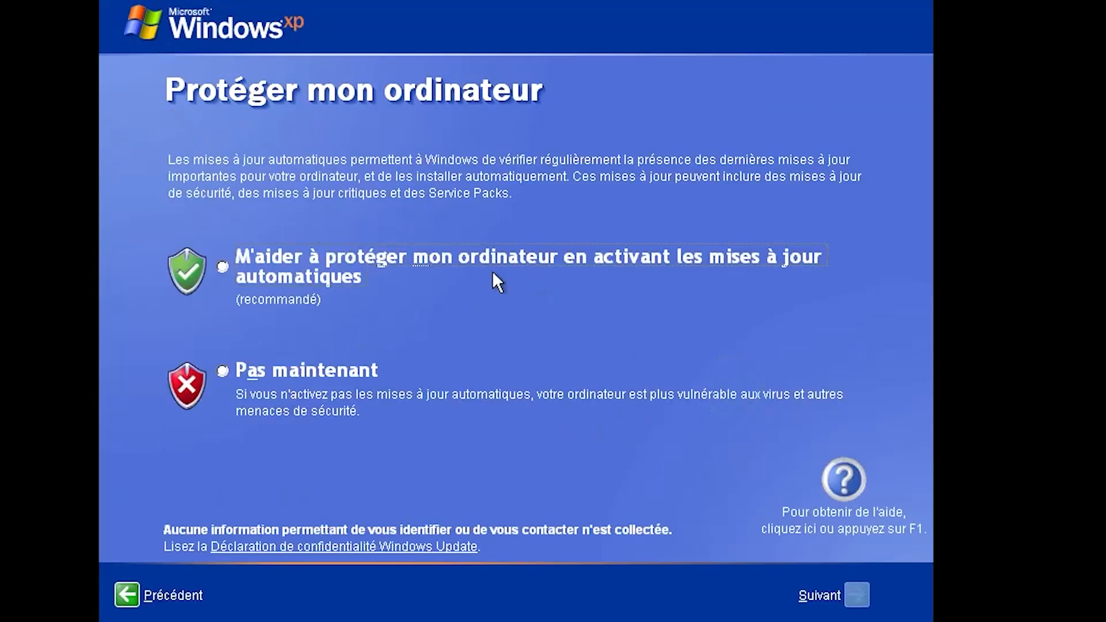
pyautogui.click(357, 374)
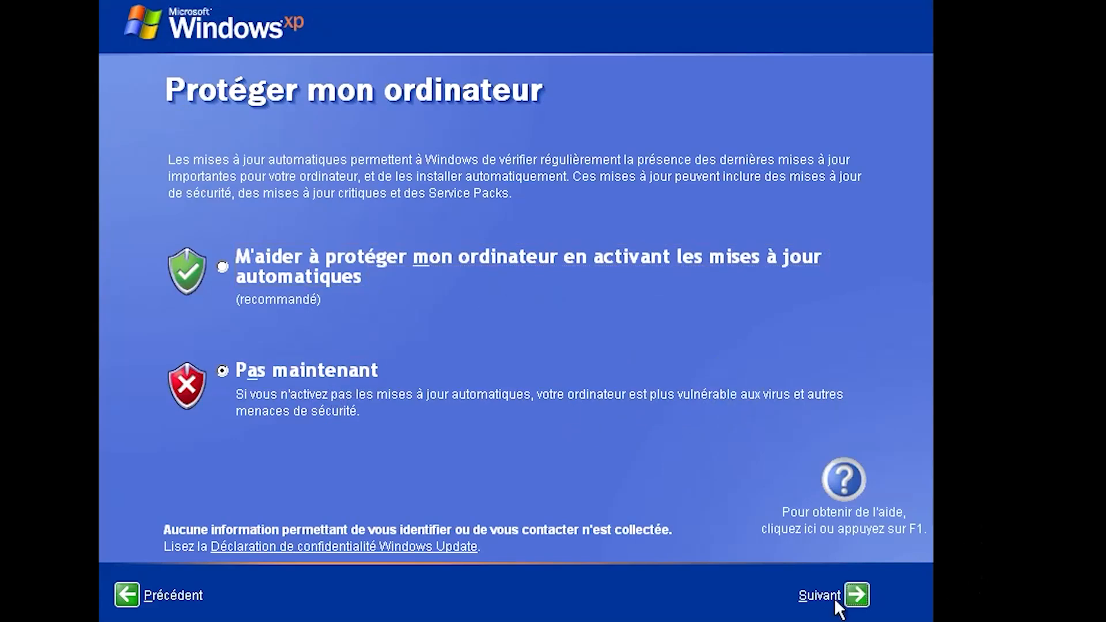
pyautogui.click(859, 594)
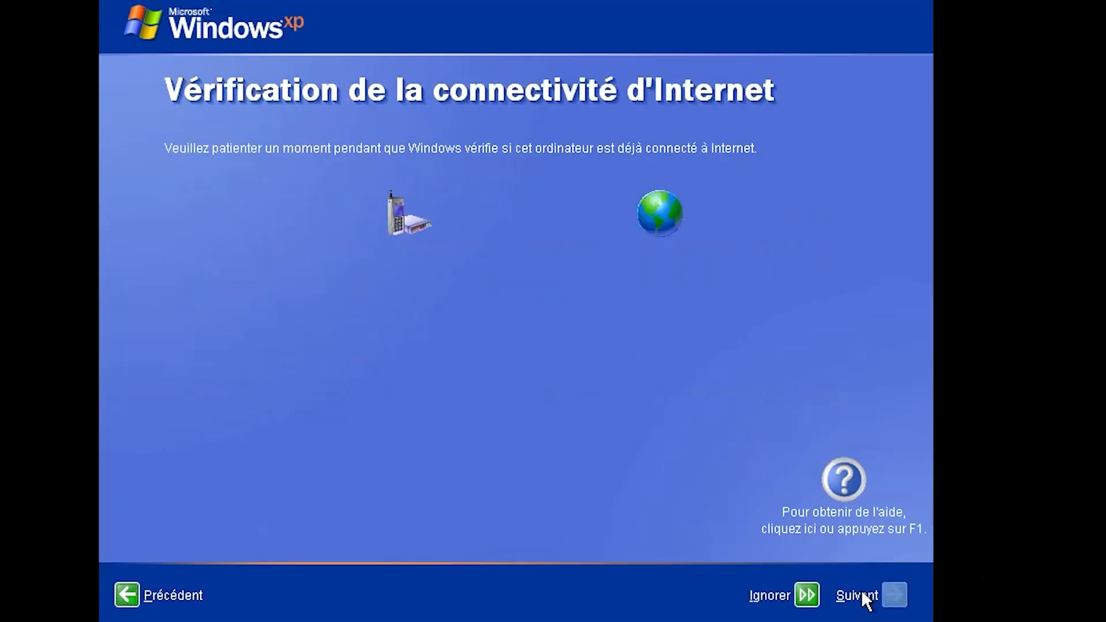
pyautogui.click(801, 597)
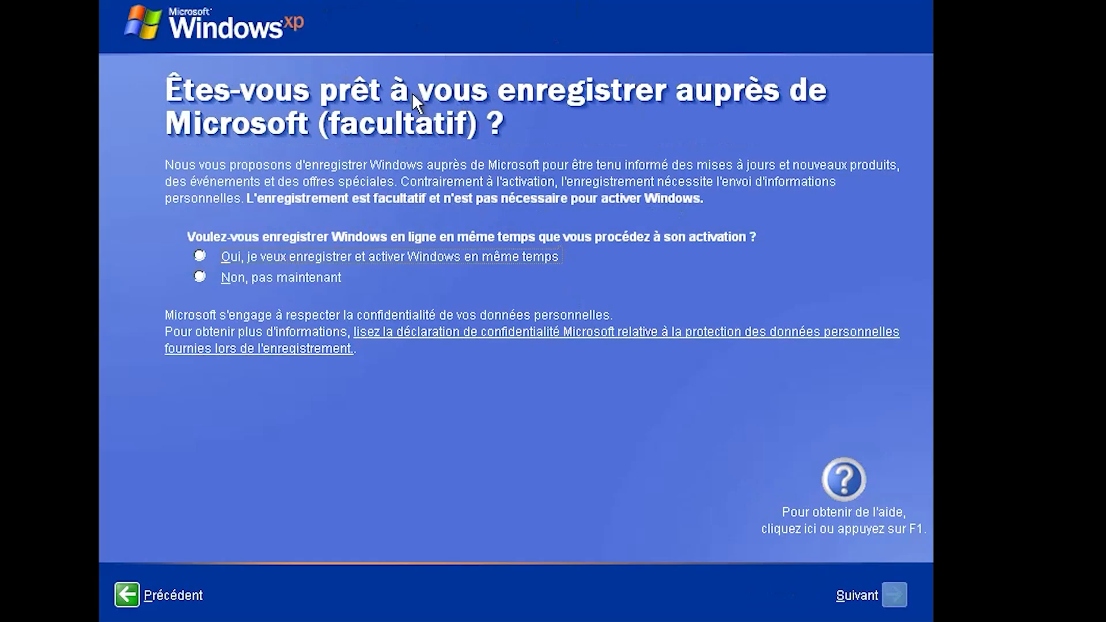
# Step: Decline registering Windows with Microsoft by choosing Non, pas maintenant, and continue to the user accounts page
pyautogui.click(217, 279)
pyautogui.click(199, 277)
pyautogui.click(906, 588)
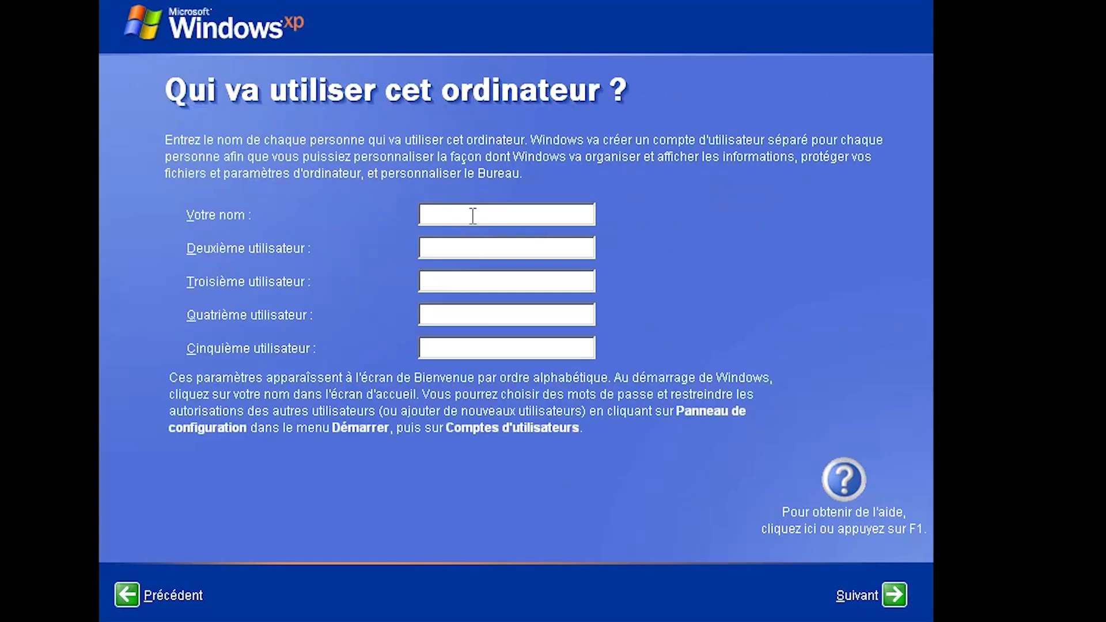
# Step: Enter the first user's account name and finish the Windows XP welcome setup
pyautogui.write('toto31')
pyautogui.click(894, 595)
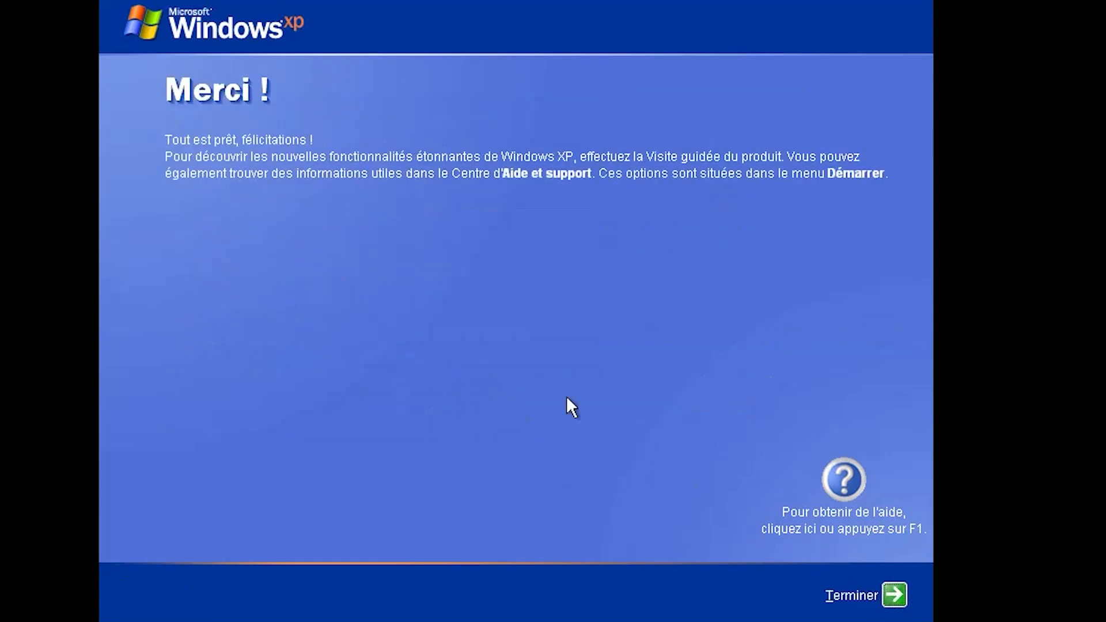
pyautogui.click(875, 593)
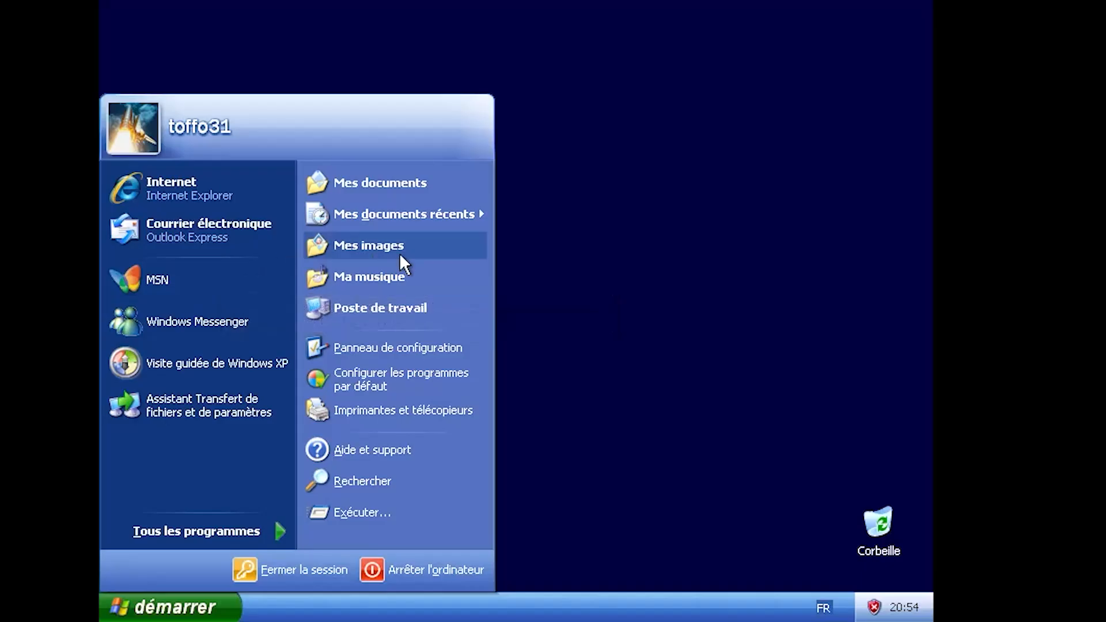
# Step: Close the guest's Start menu and dismiss the VMware installation reminder without marking the installation as finished
pyautogui.click(745, 317)
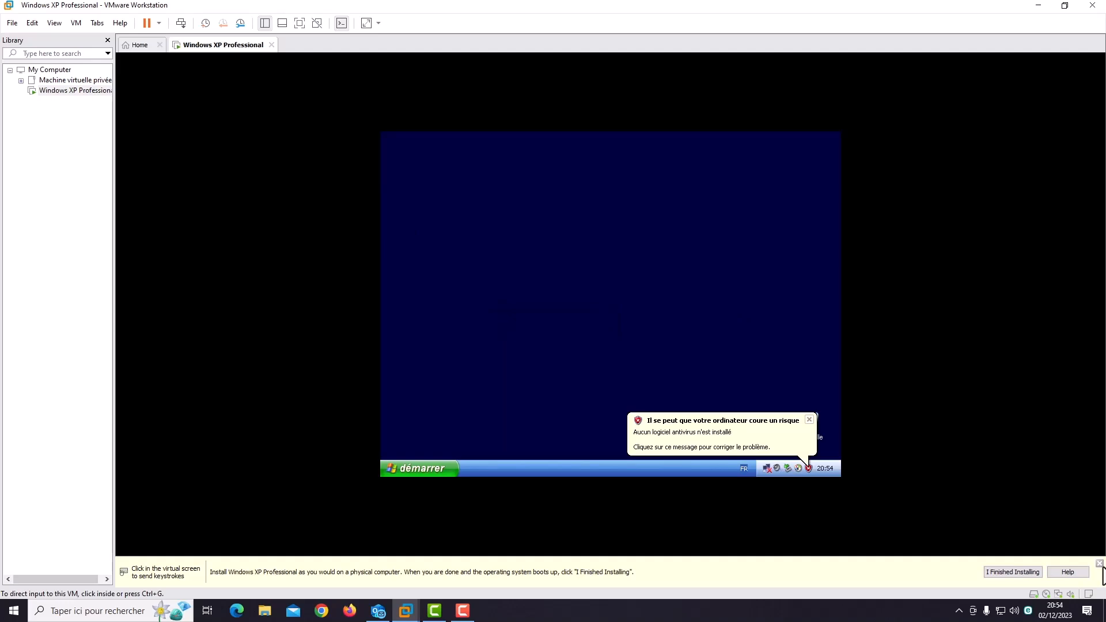
pyautogui.click(1100, 563)
pyautogui.hotkey('ctrl', 'alt')
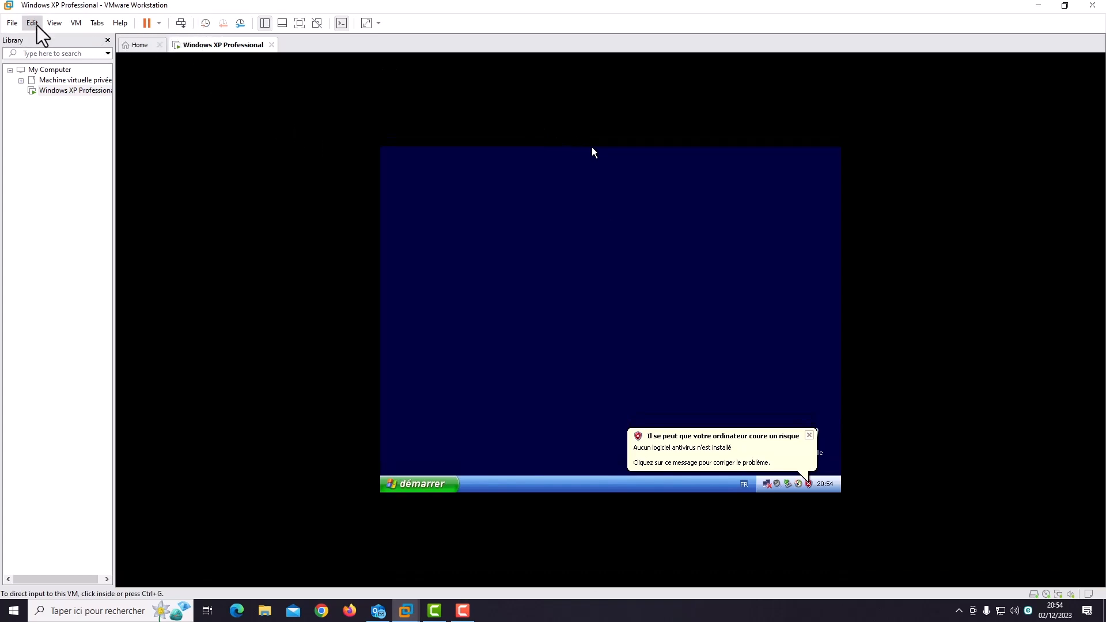
# Step: Launch the VMware Tools installation for the virtual machine and dismiss the antivirus warning in Windows XP
pyautogui.click(76, 23)
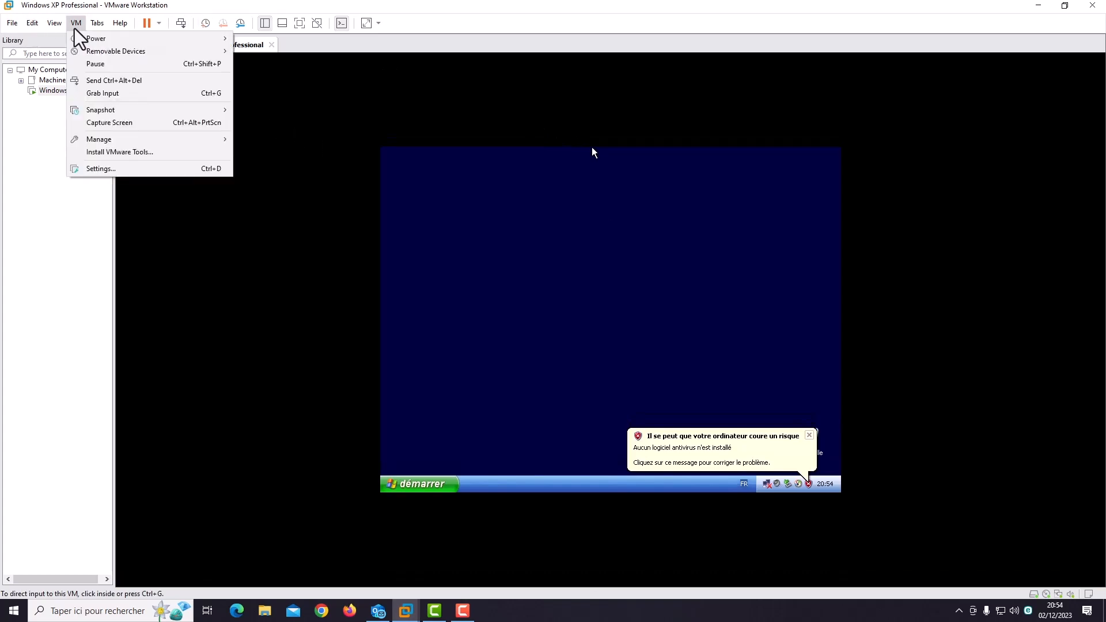
pyautogui.click(108, 152)
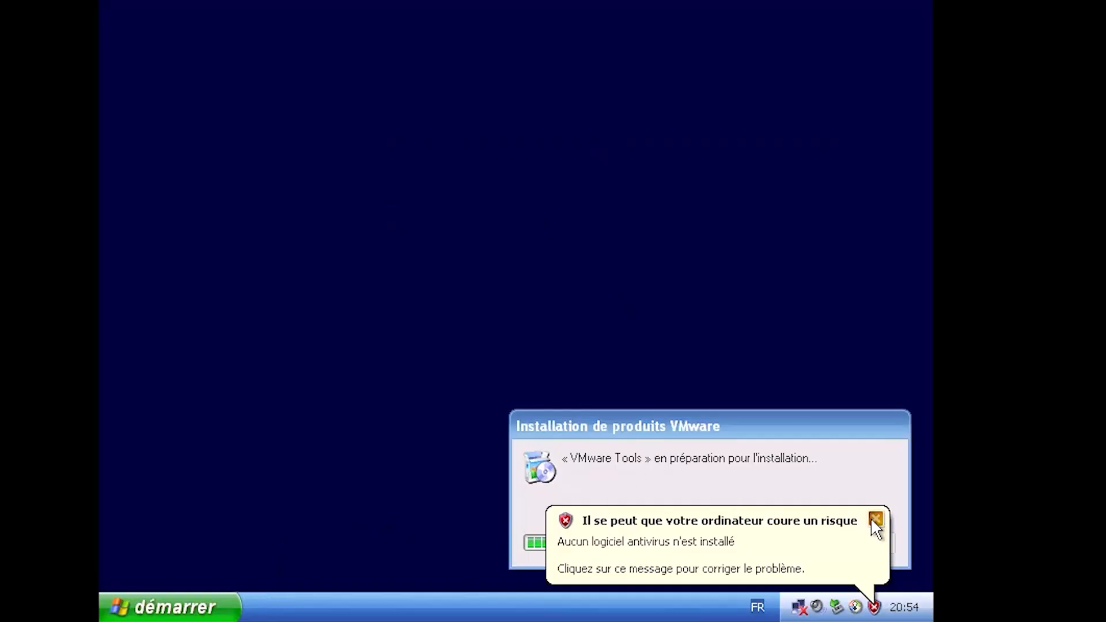
pyautogui.click(876, 520)
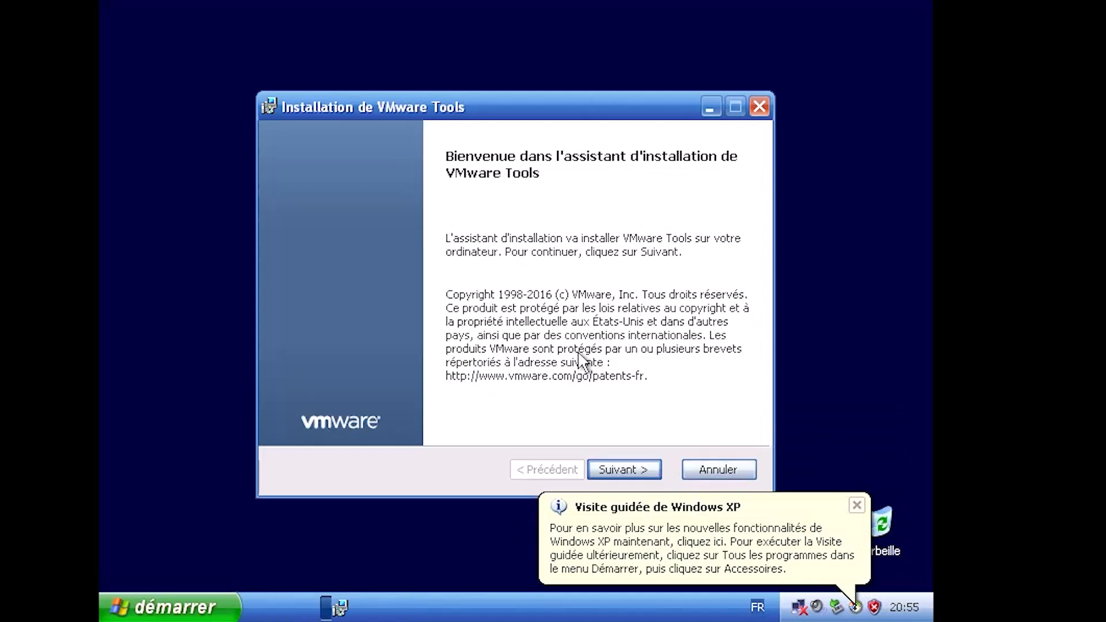
# Step: Install VMware Tools with the Complète installation type and restart Windows XP to apply the changes
pyautogui.click(633, 466)
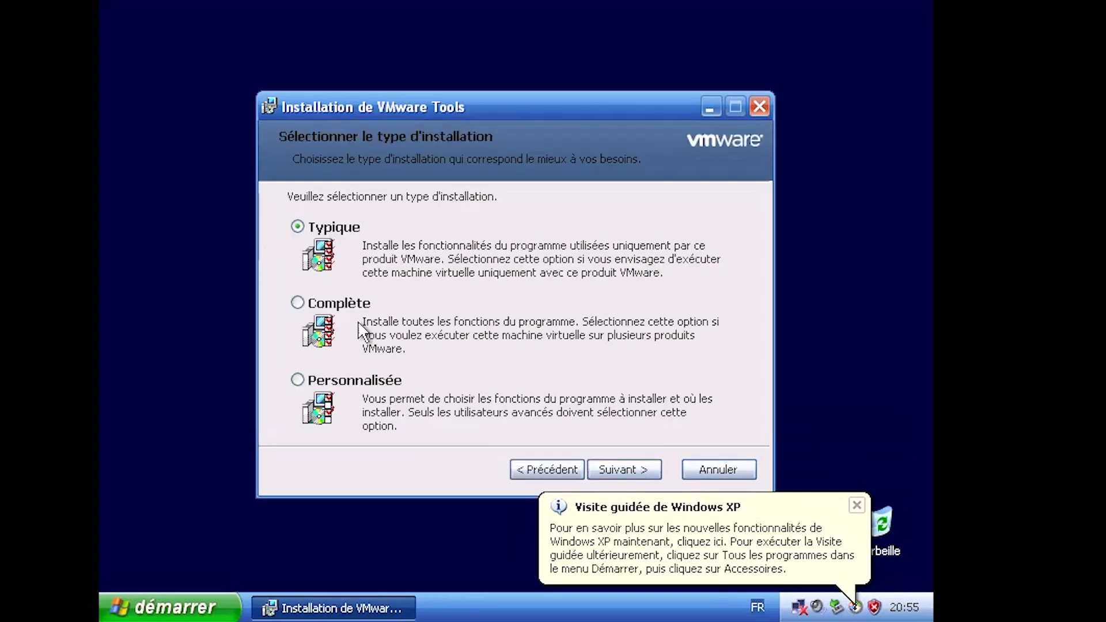
pyautogui.click(333, 309)
pyautogui.click(640, 464)
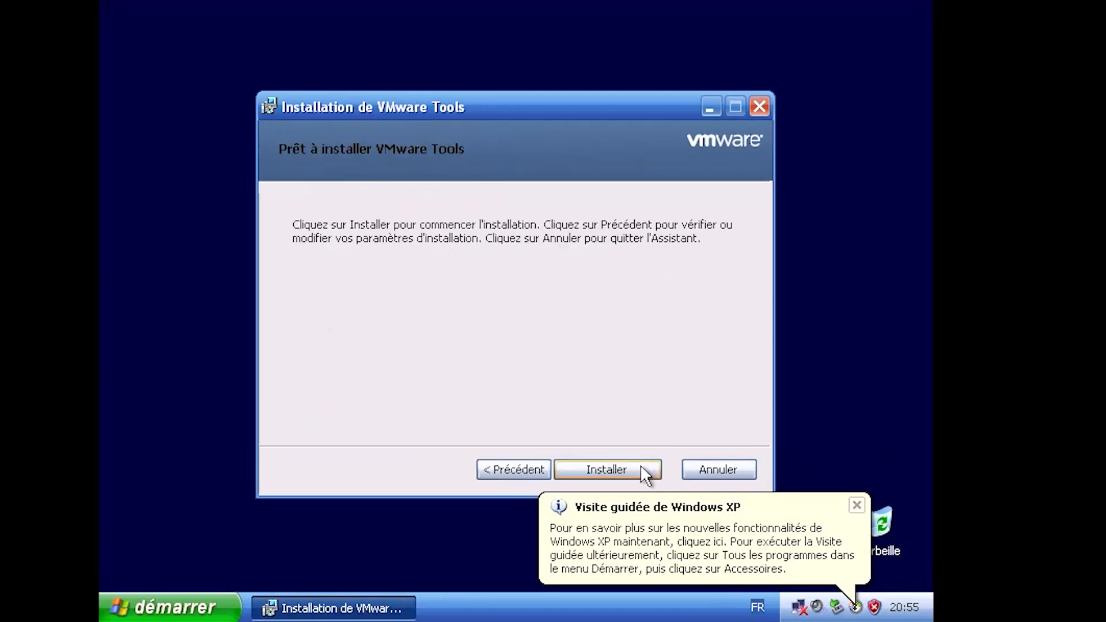
pyautogui.click(641, 466)
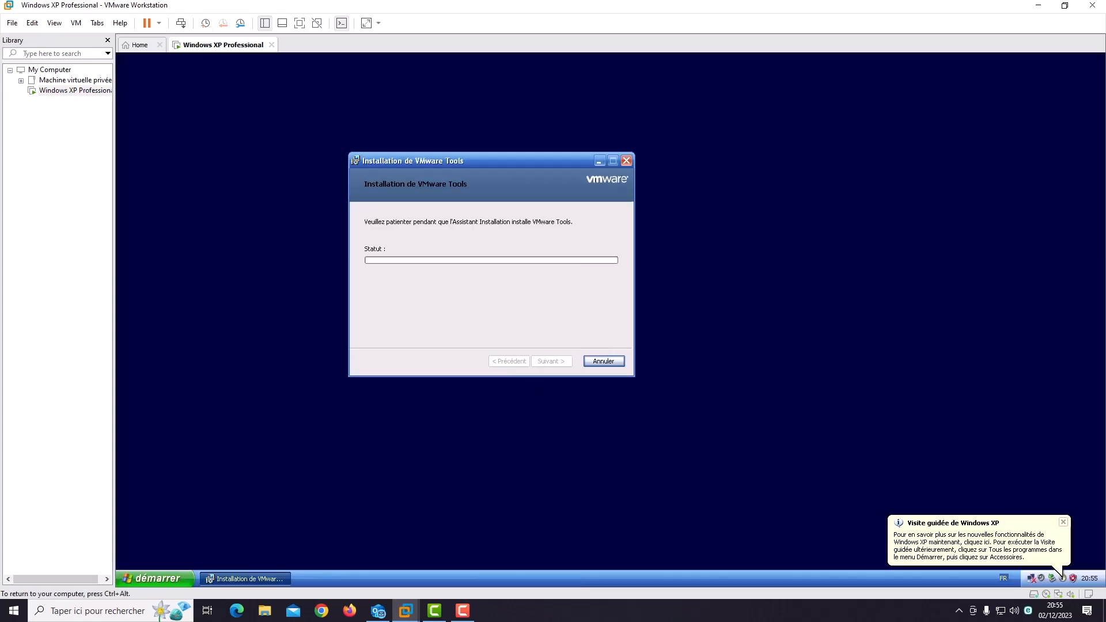
pyautogui.click(551, 361)
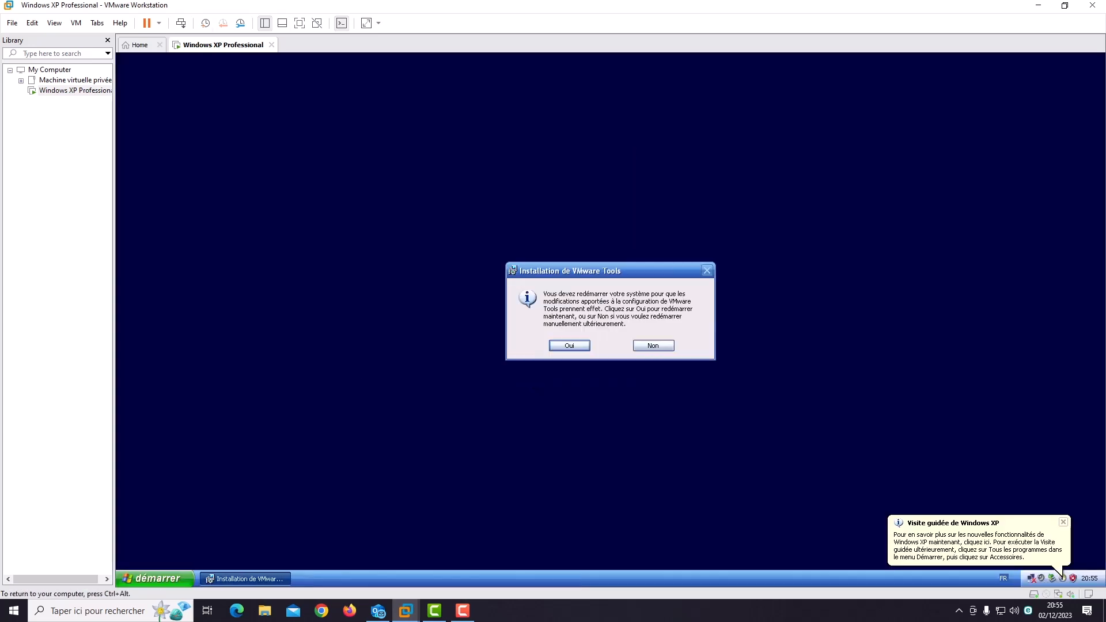
pyautogui.click(569, 346)
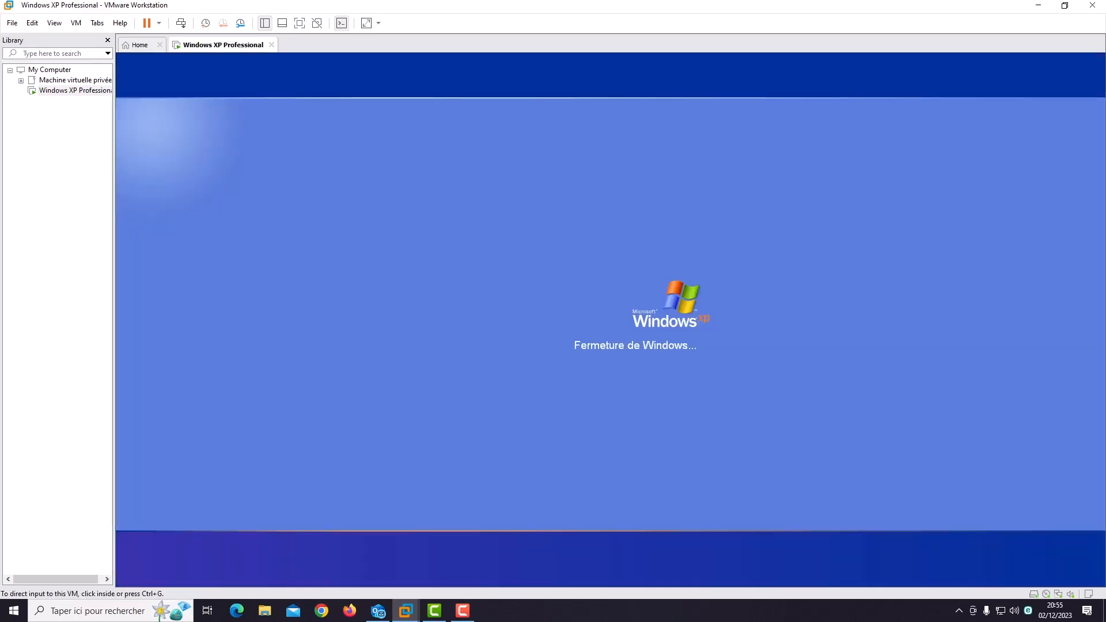
# Step: Show the virtual machine in full screen and tidy its desktop: close Connexions réseau and the tour notice, and move the Corbeille to the lower-right corner
pyautogui.click(299, 23)
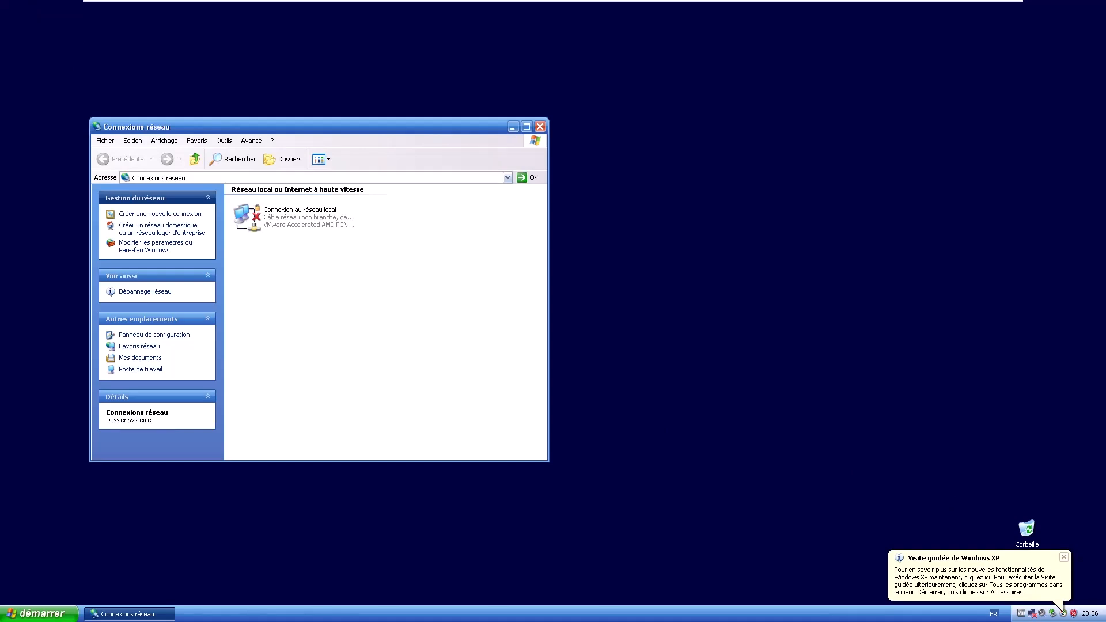
pyautogui.click(540, 127)
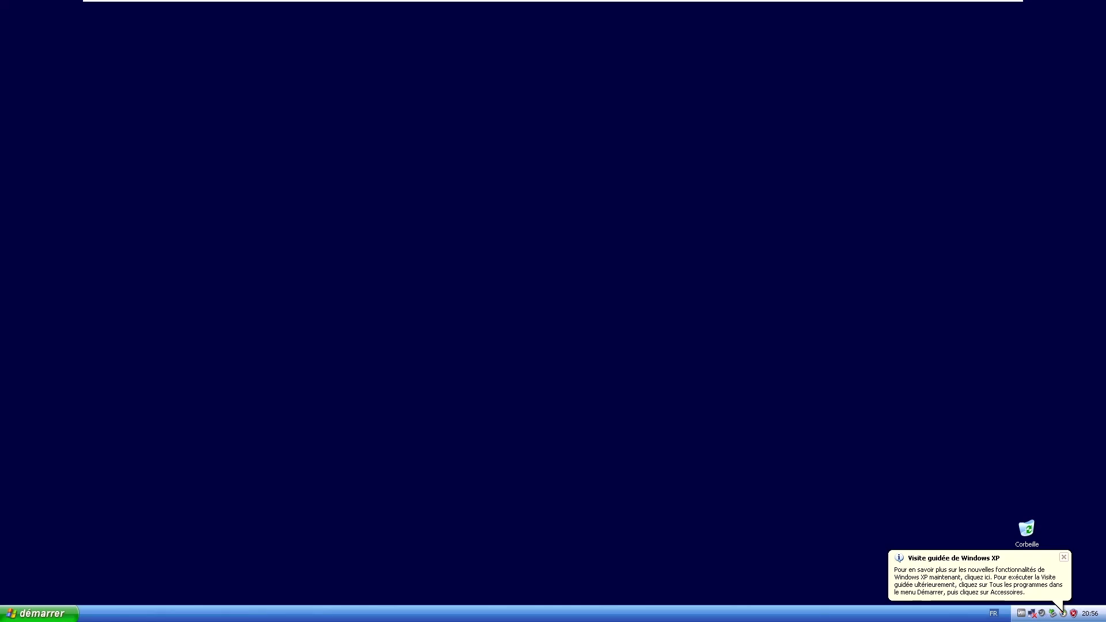
pyautogui.click(1065, 557)
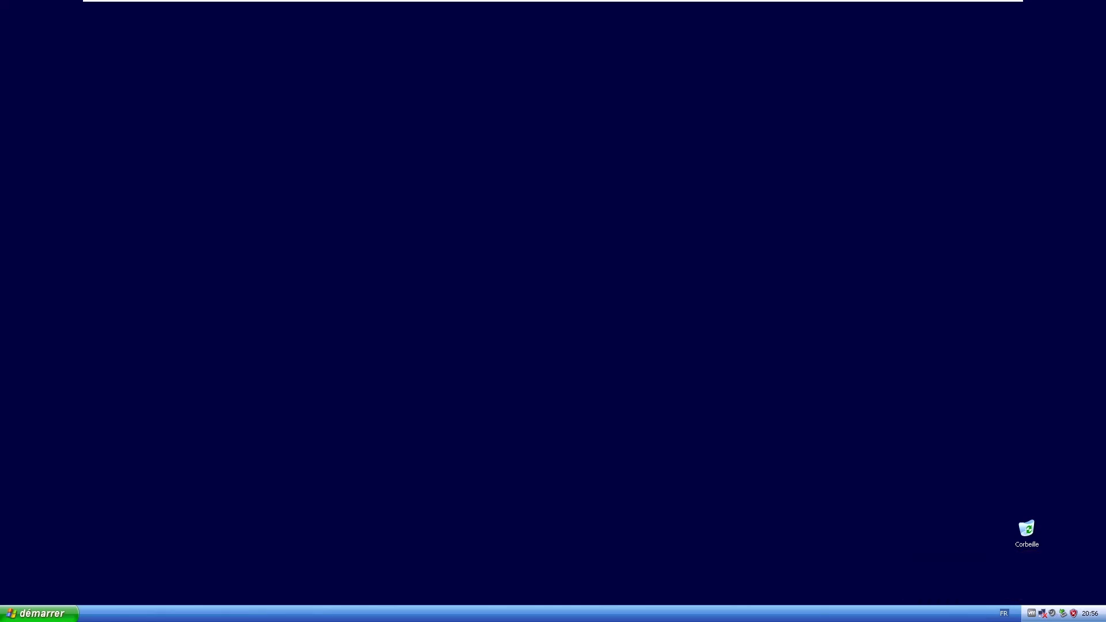
pyautogui.moveTo(1027, 529); pyautogui.dragTo(1077, 571)
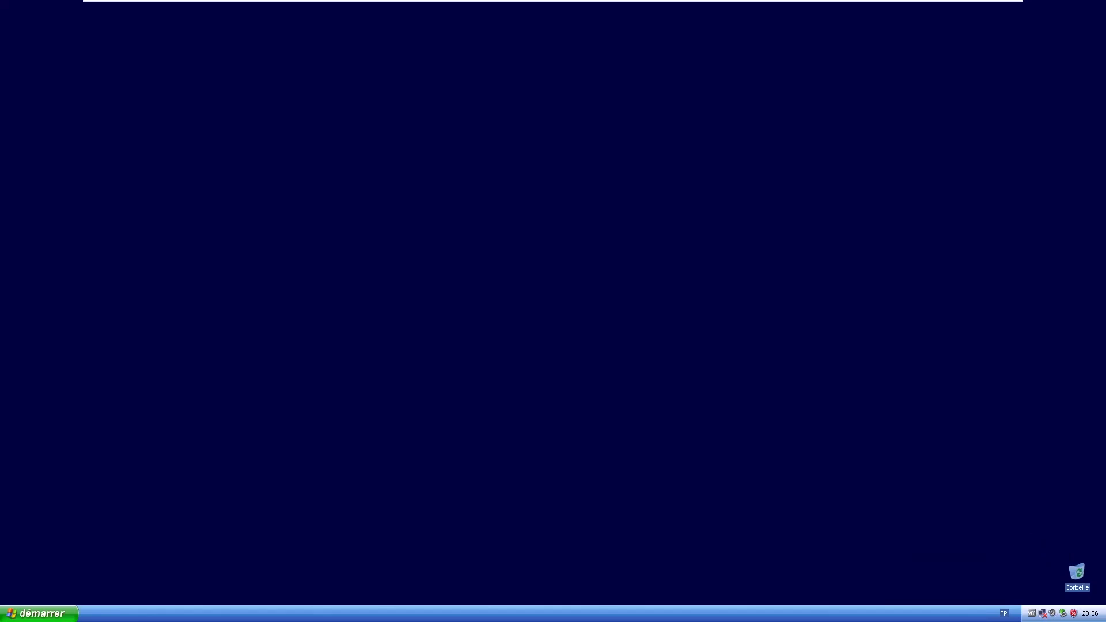